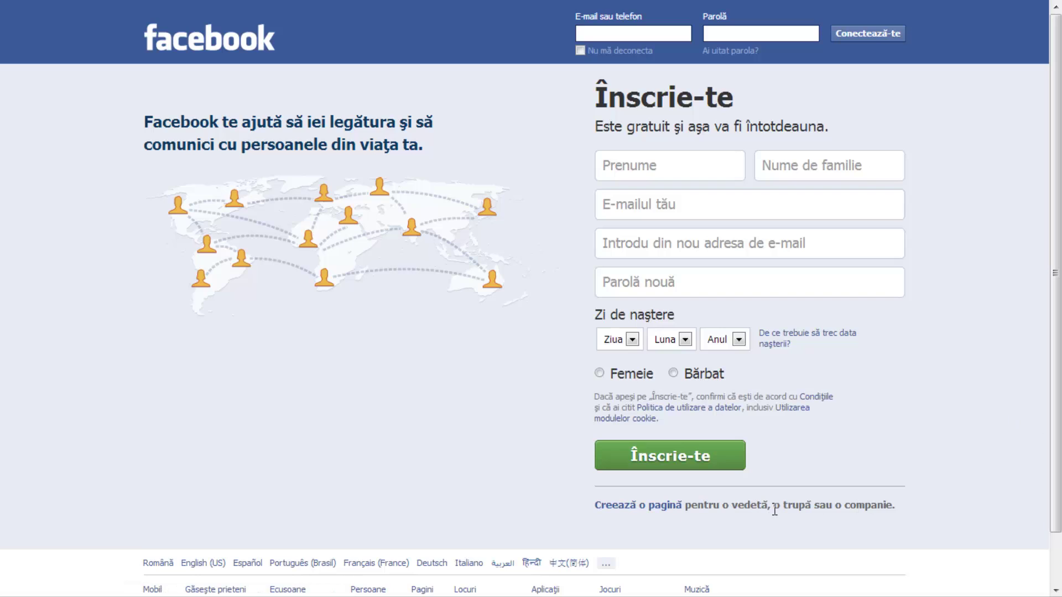
Pick the Cause or Community type from the page-creation options.
left_click(674, 506)
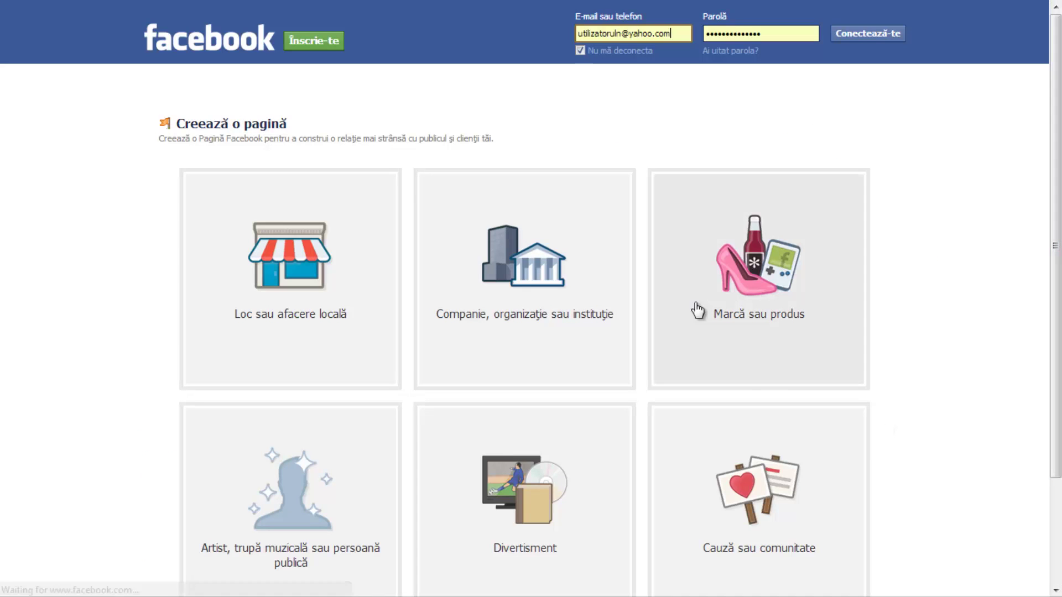
scroll(735, 171, "down", 2)
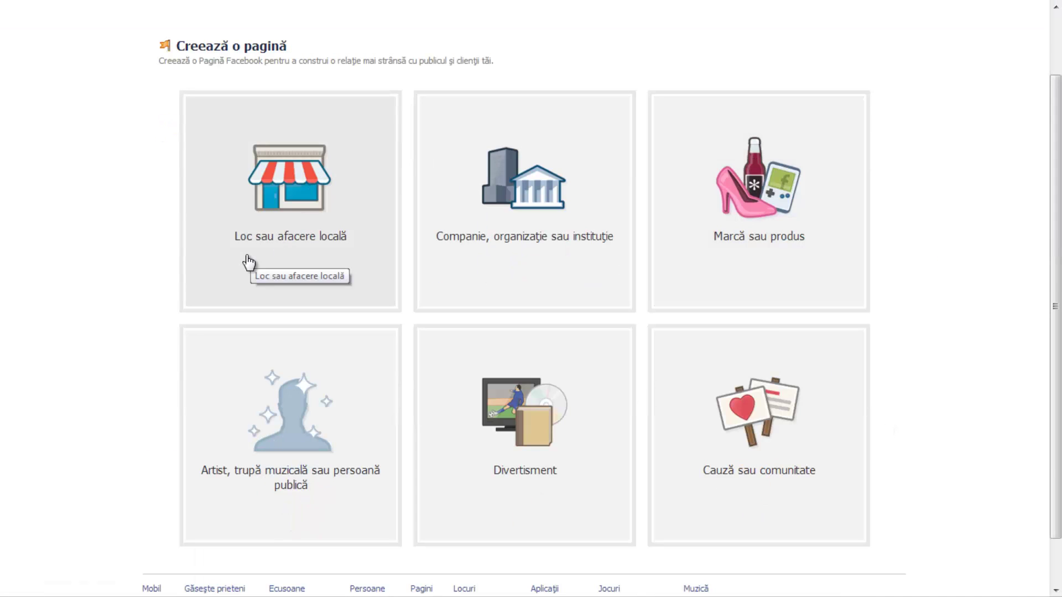
left_click(354, 252)
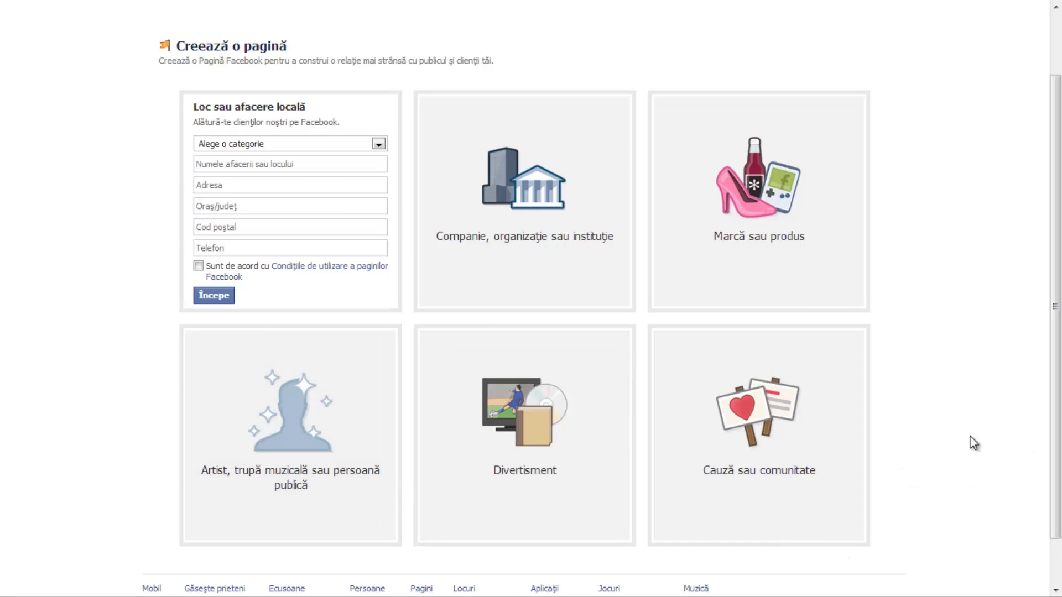
left_click(830, 427)
Name the page 'Infobox', accept the Pages terms, and start creating it.
scroll(963, 250, "down", 1)
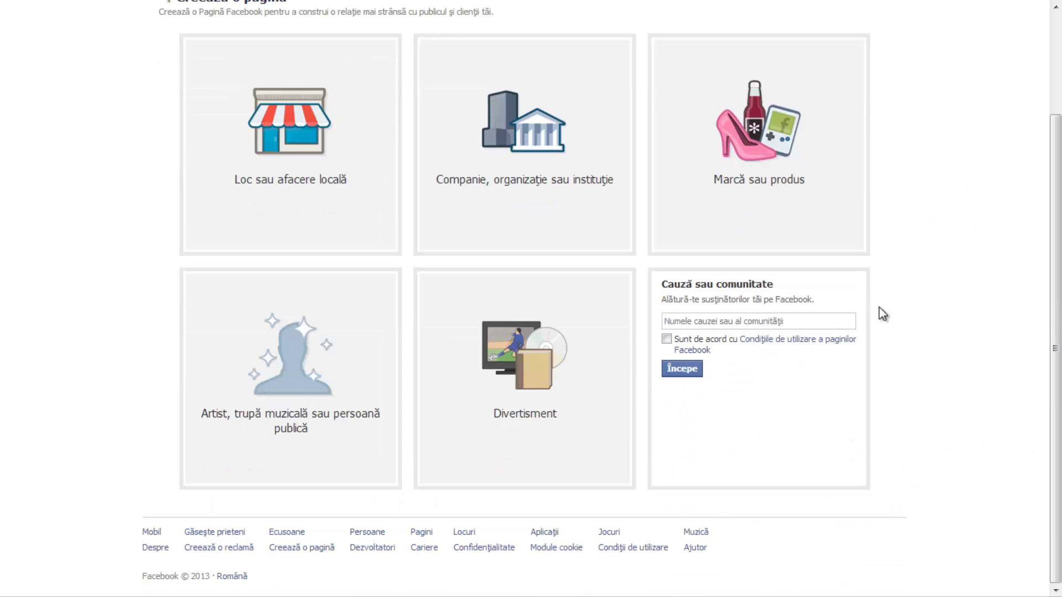
left_click(830, 321)
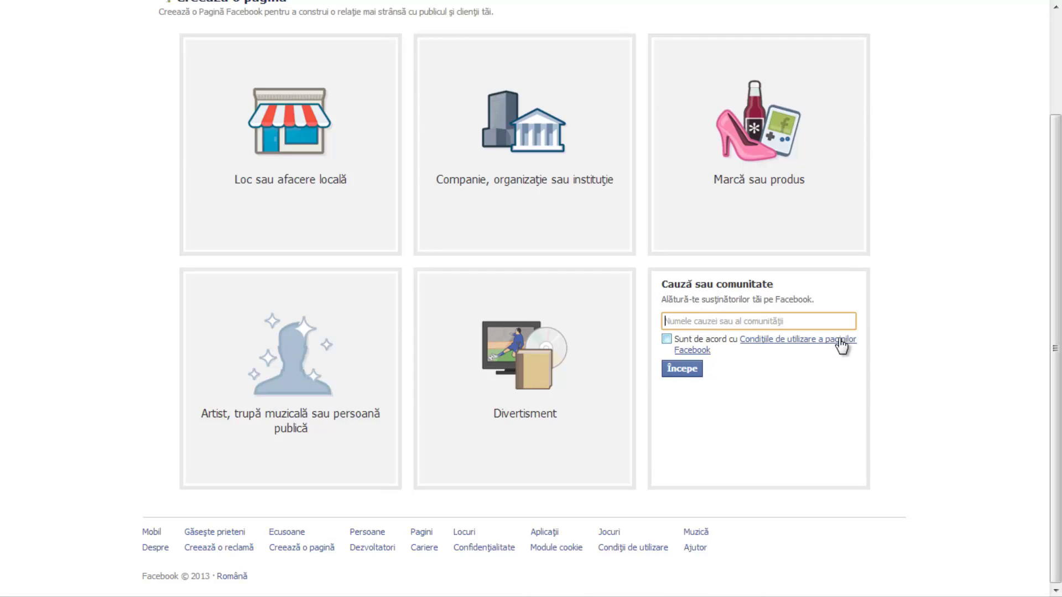
type("Infobox")
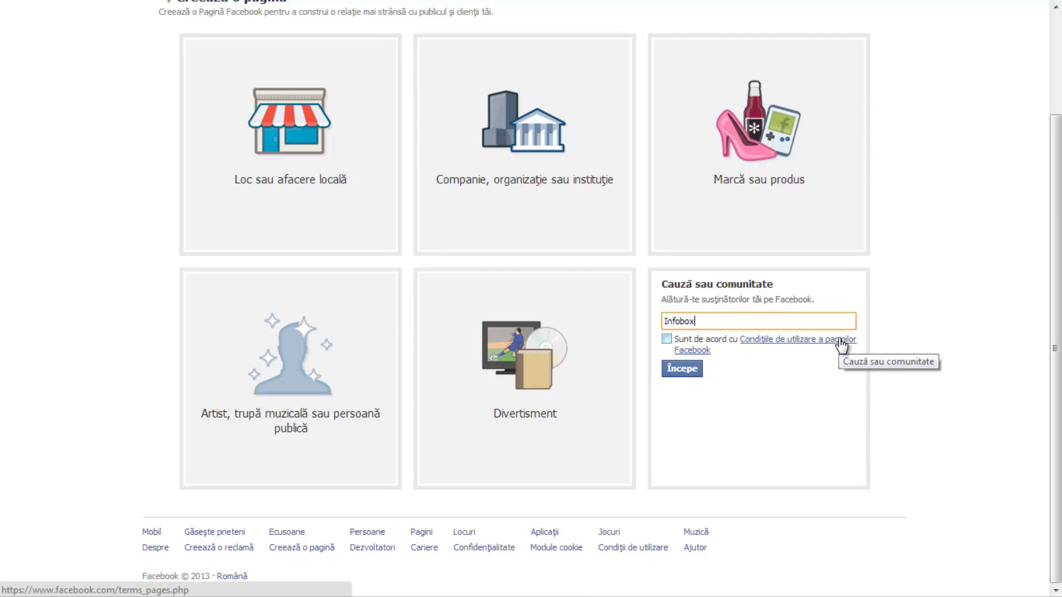
left_click(666, 340)
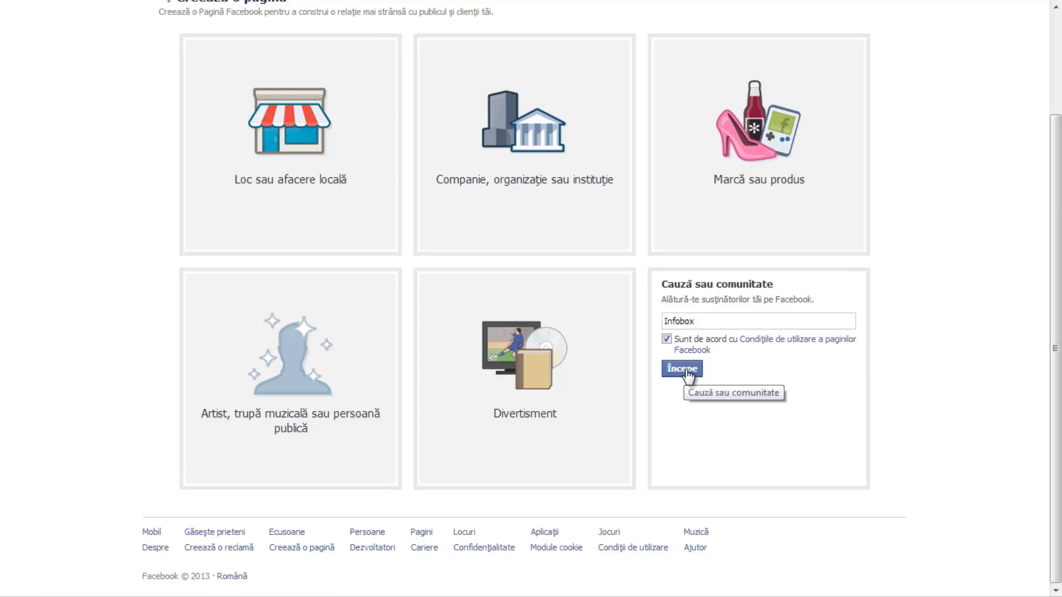
left_click(689, 371)
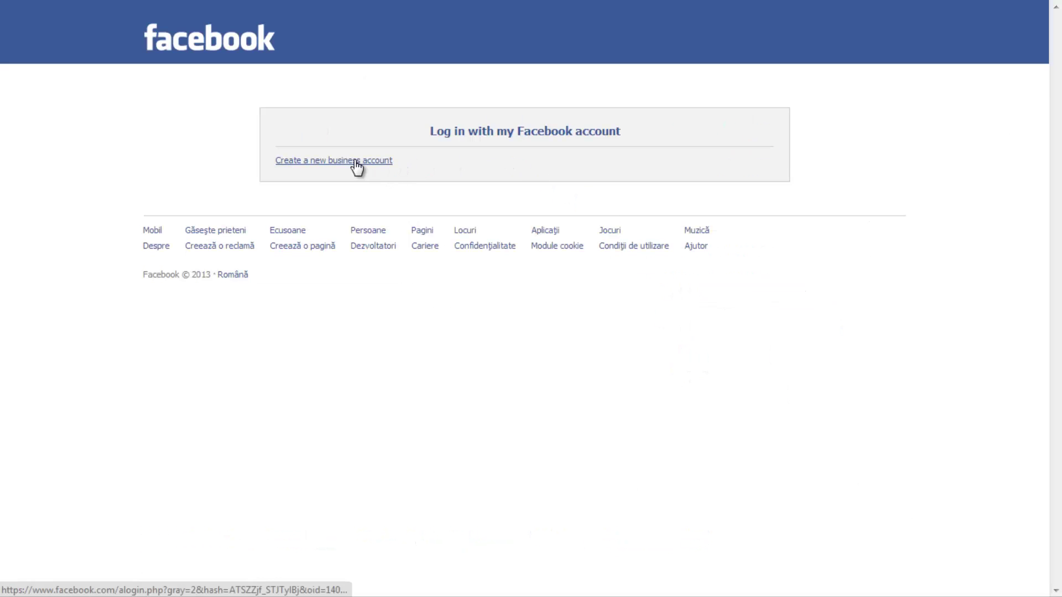
Start a new business account, replacing the pre-filled e-mail address and entering a password.
left_click(517, 135)
left_click(323, 166)
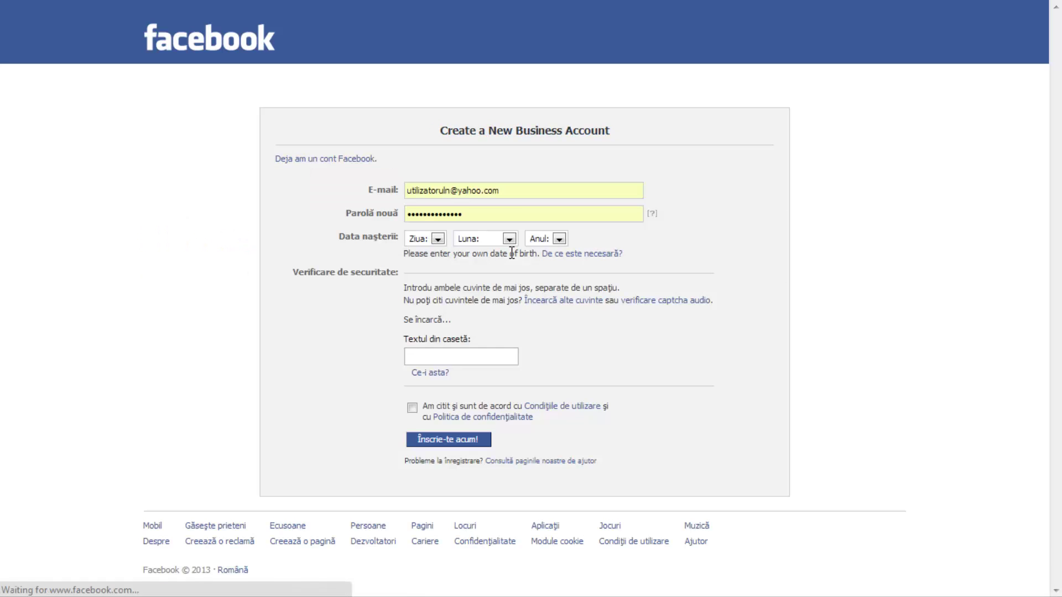
left_click_drag(503, 196, 9, 194)
key("BackSpace")
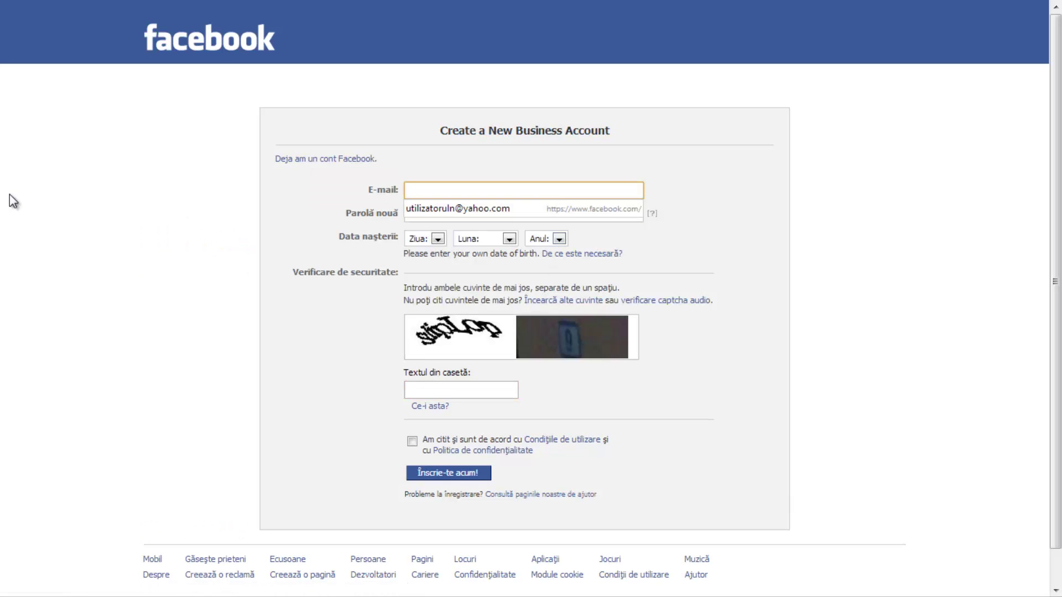
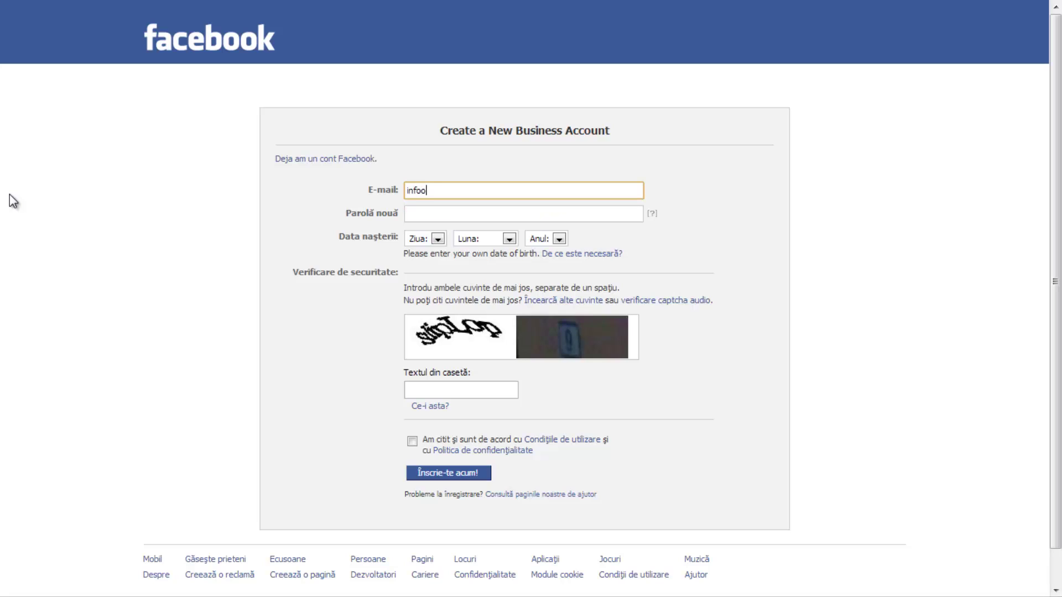
key("Tab")
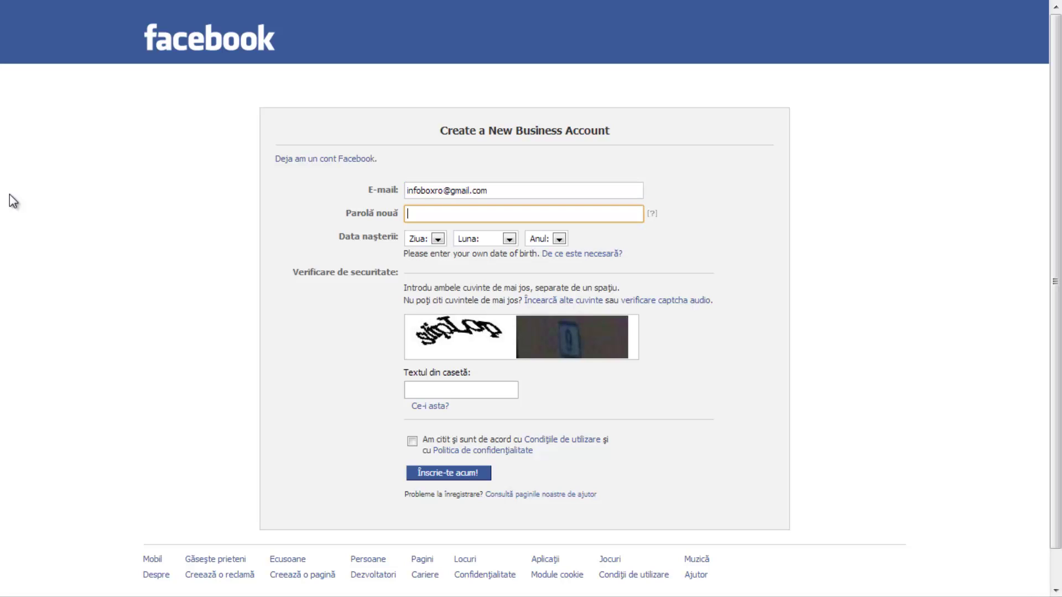
type("••••••••")
key("Tab")
Set the birth date to 23 octombrie 1980.
left_click(436, 239)
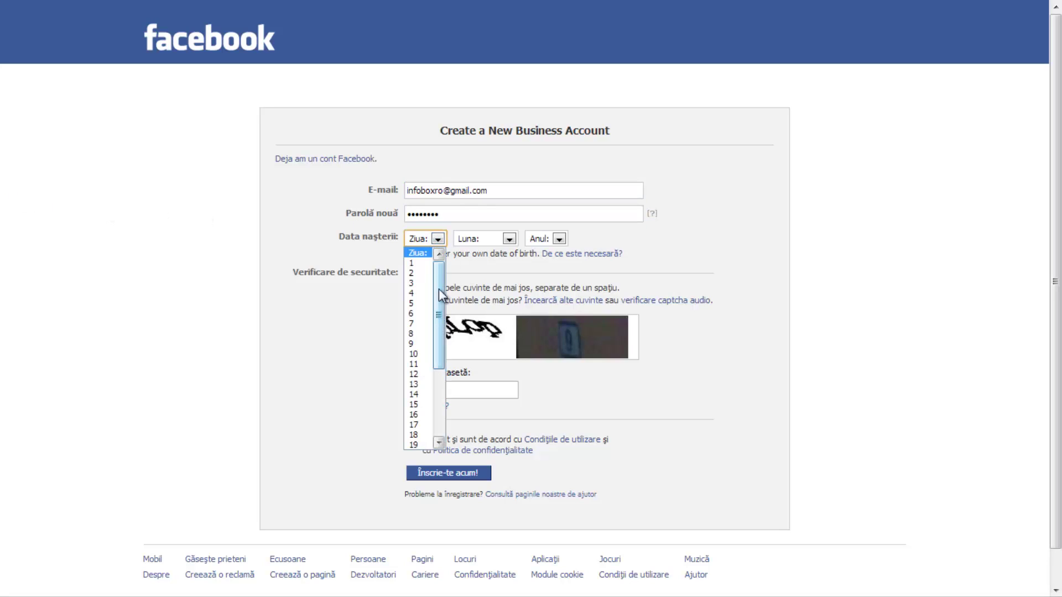
scroll(429, 354, "down", 2)
left_click(415, 441)
left_click(508, 239)
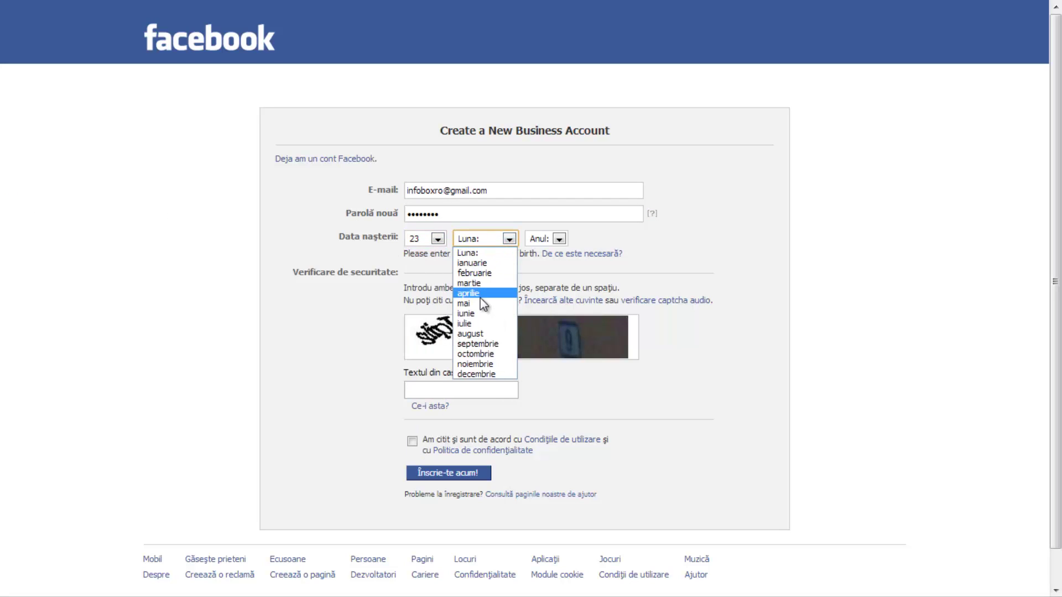
left_click(485, 354)
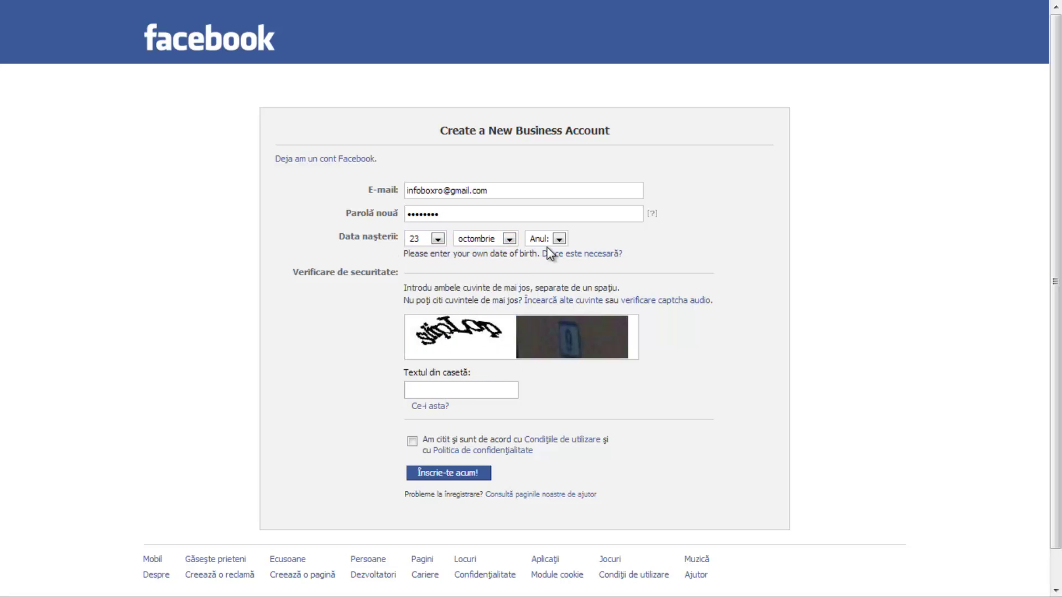
left_click(559, 239)
scroll(552, 343, "down", 12)
scroll(553, 387, "up", 8)
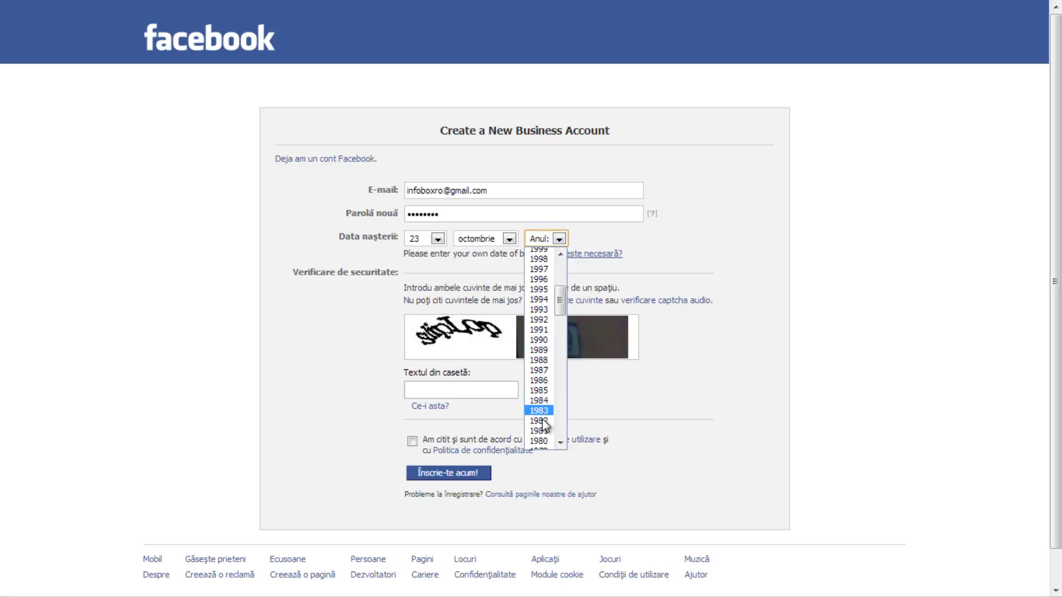
scroll(550, 376, "down", 8)
scroll(549, 368, "up", 5)
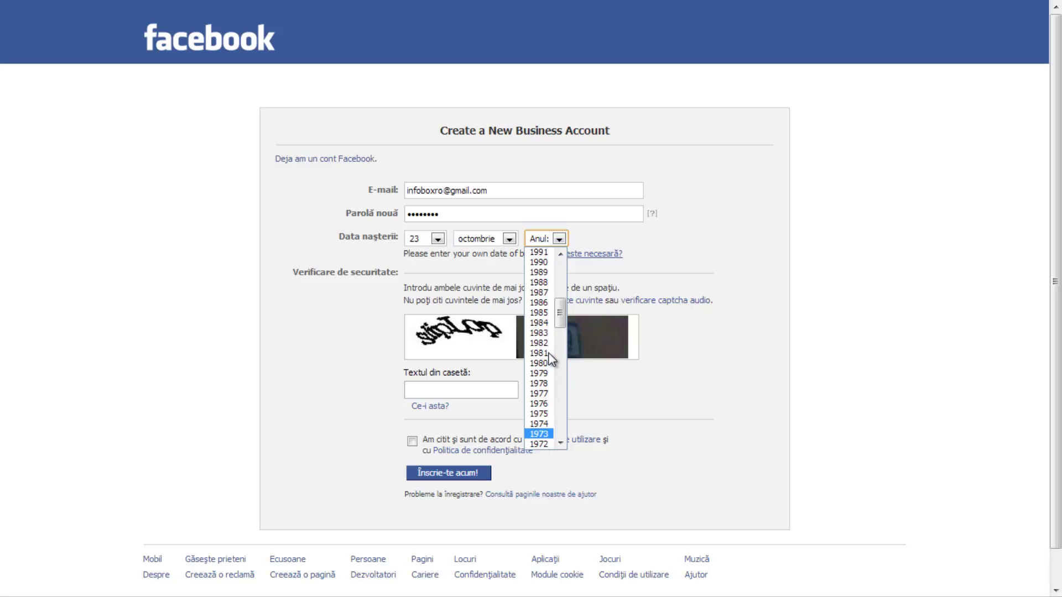
left_click(540, 363)
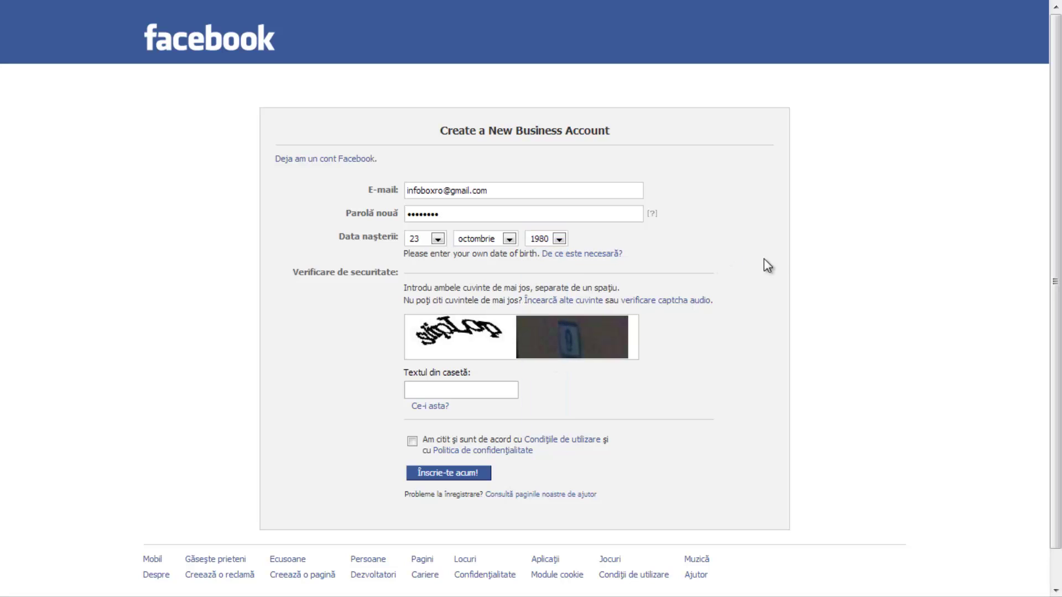
left_click(462, 390)
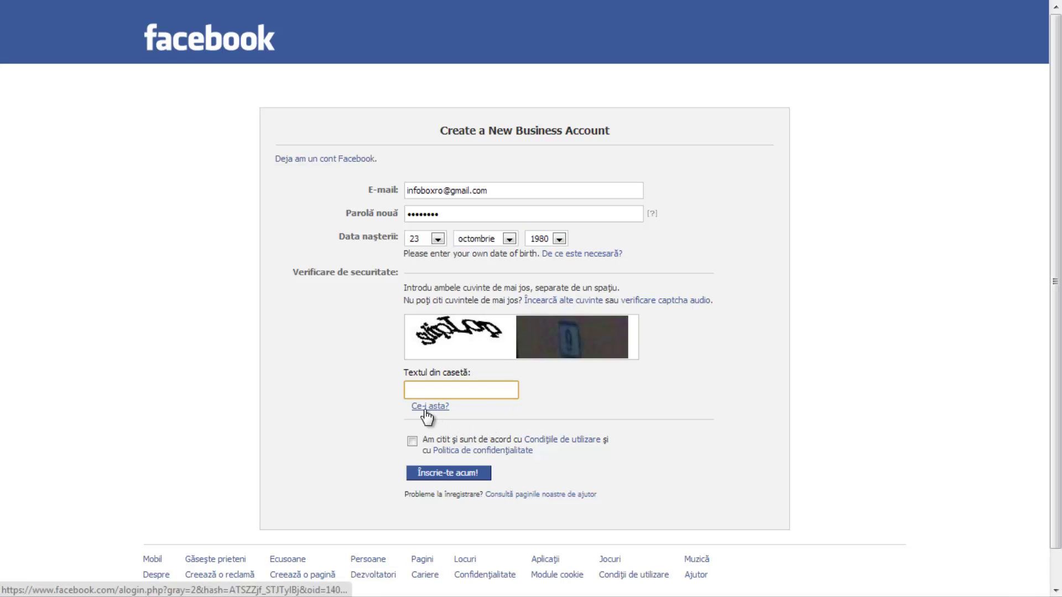
Enter the security-check words and accept the terms and privacy policy.
type("slip")
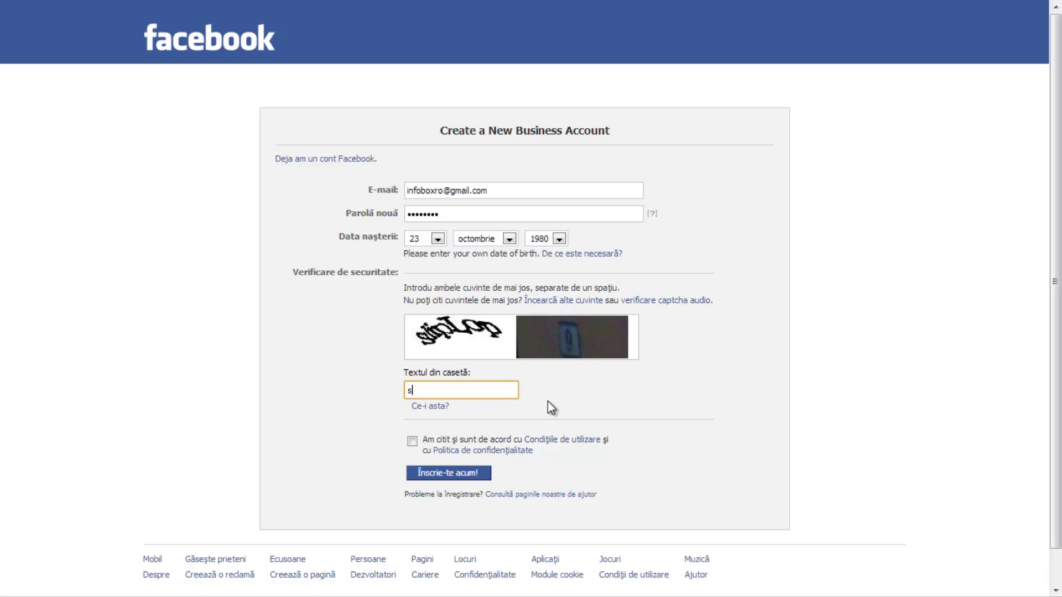
type("Lop 9")
scroll(429, 409, "down", 1)
left_click(413, 403)
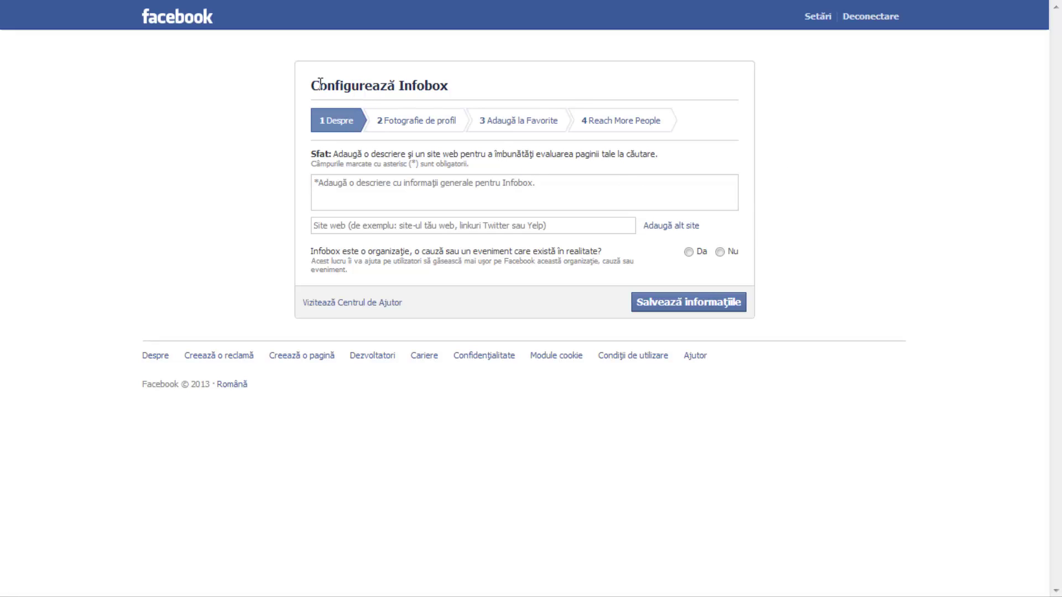
Enter the page description 'O gama variata de tutoriale.'.
left_click_drag(308, 87, 465, 87)
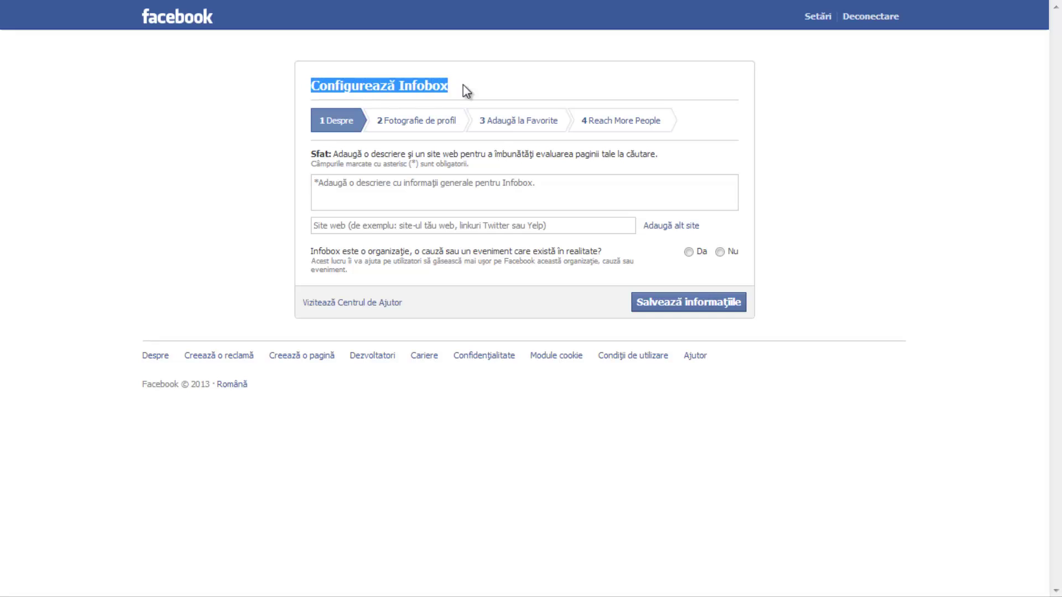
left_click(542, 257)
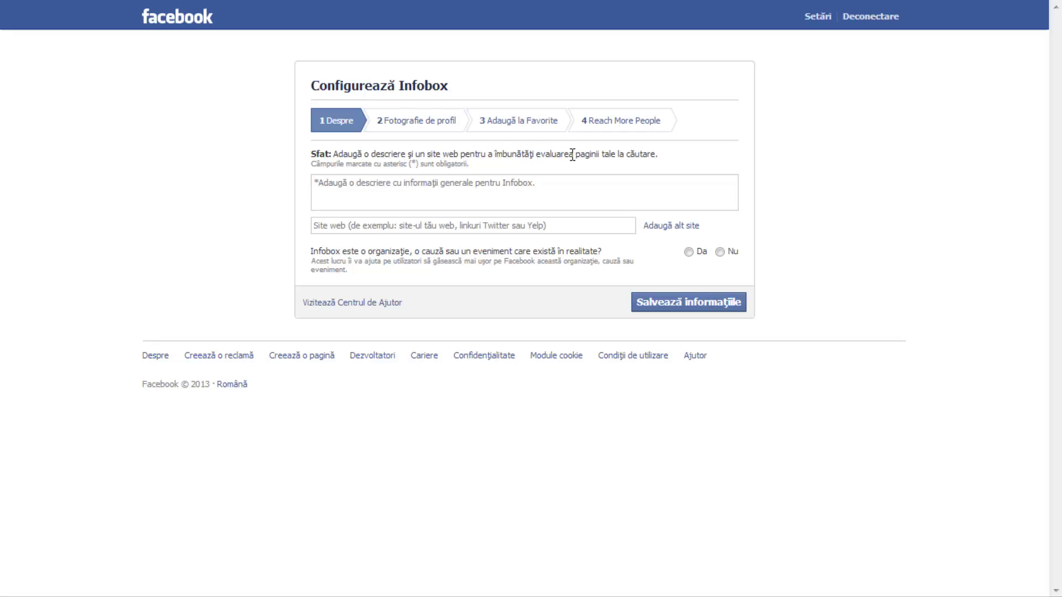
left_click(608, 198)
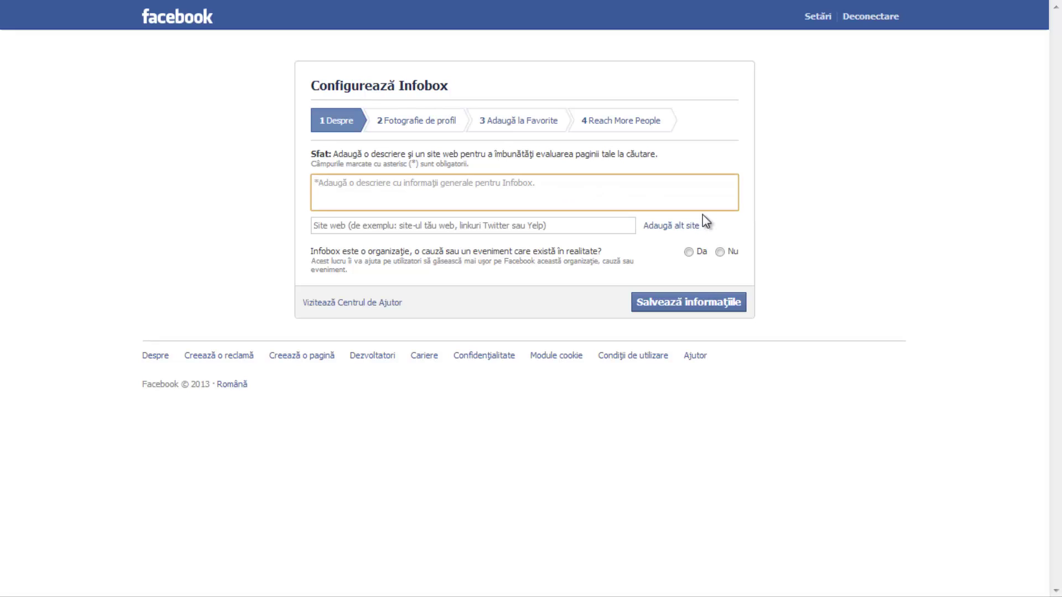
type("O gama va")
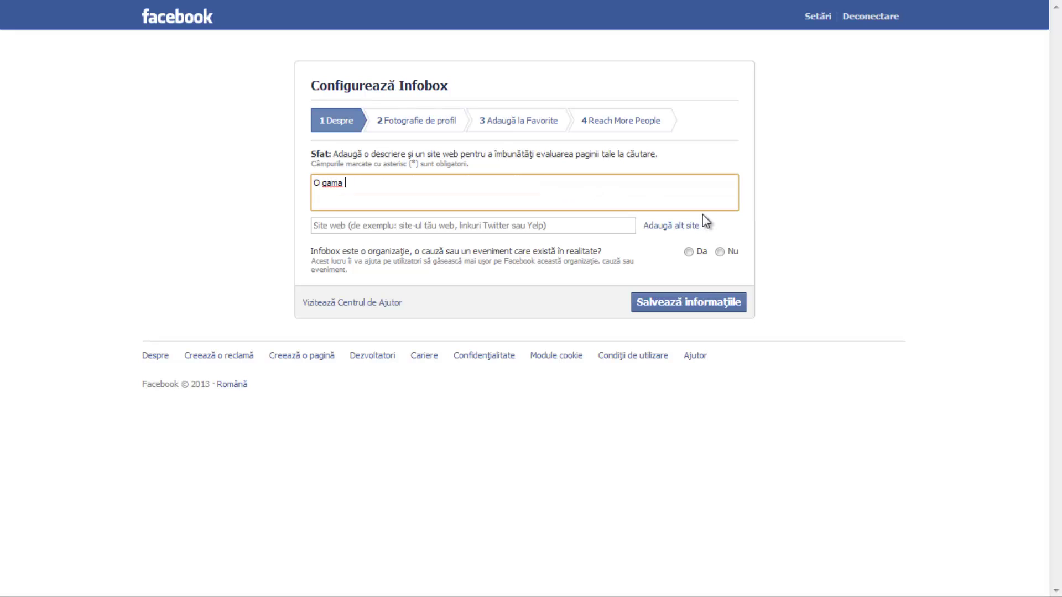
key("BackSpace")
key("BackSpace")
type("variata de tutoriale.")
Add website info-box.ro, answer No to real-world organisation, and save the information.
left_click(513, 224)
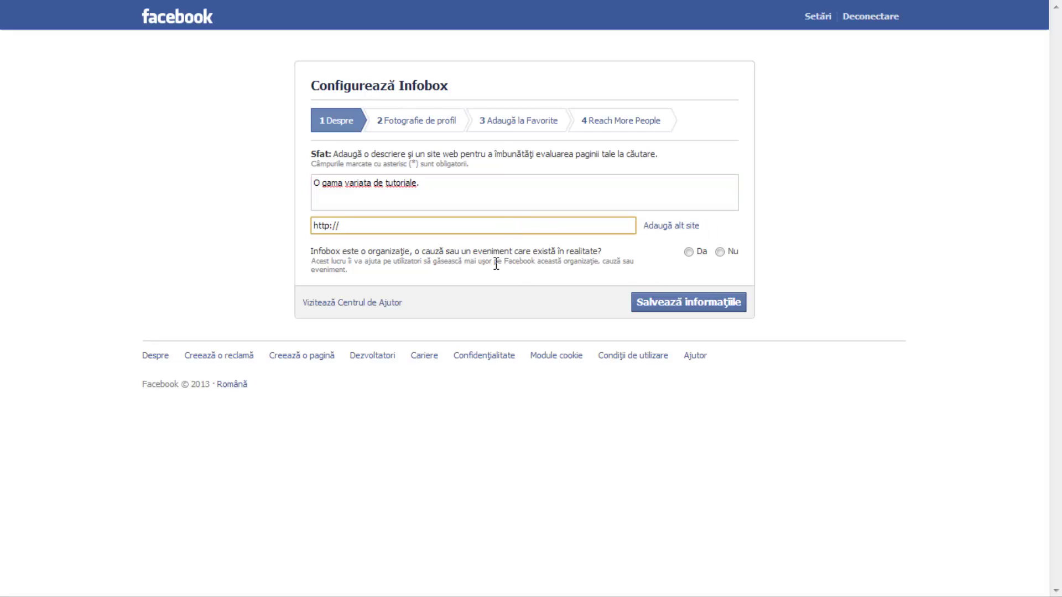
type("info-box.ro")
left_click(719, 252)
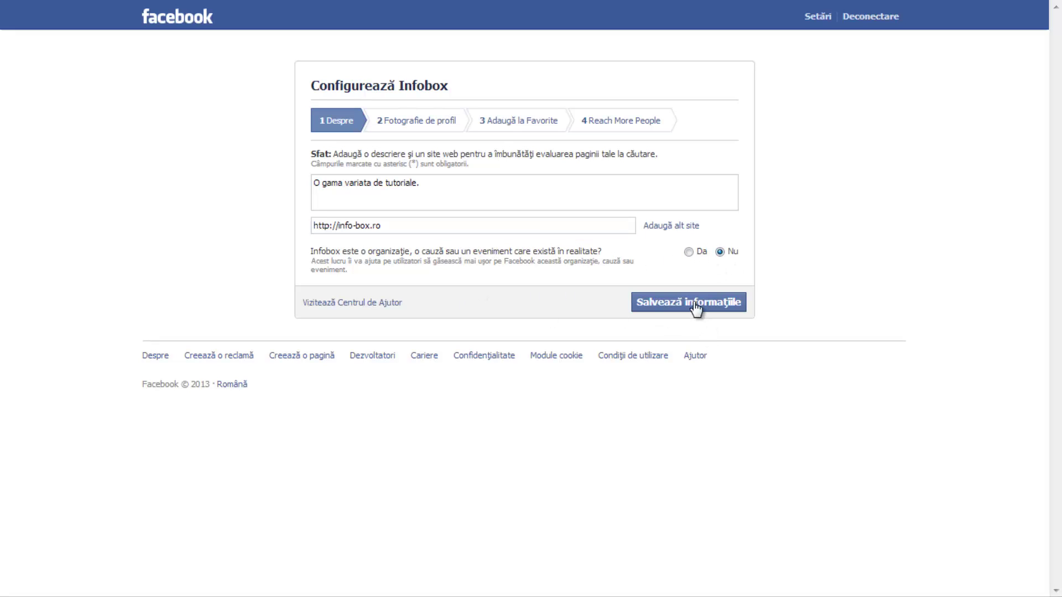
left_click(698, 305)
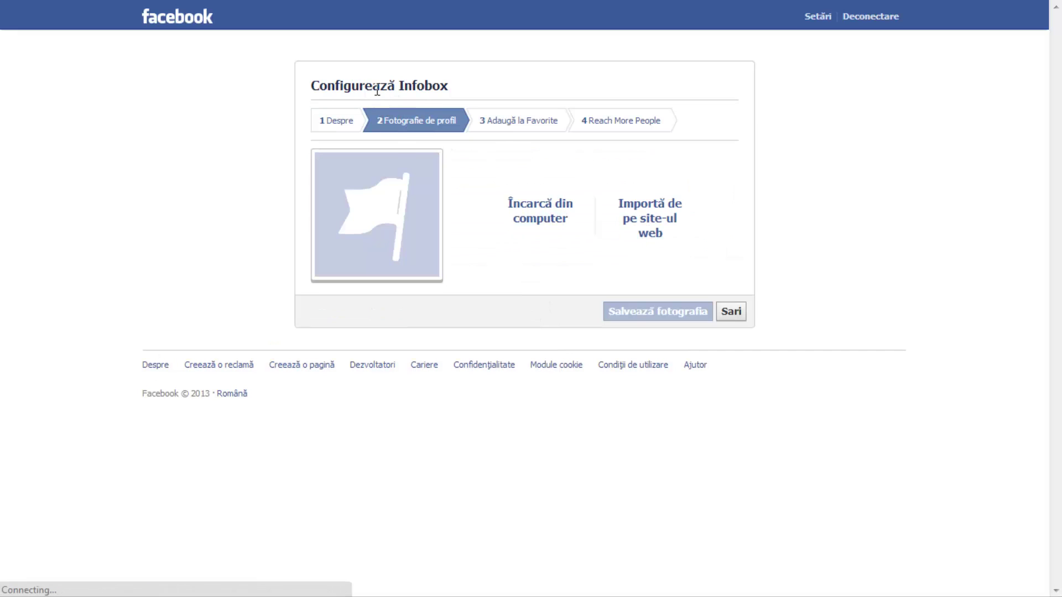
left_click_drag(310, 84, 470, 85)
Upload the infobox image from Work > Projects > cum sa faci o pagina facebook as profile picture.
left_click(476, 86)
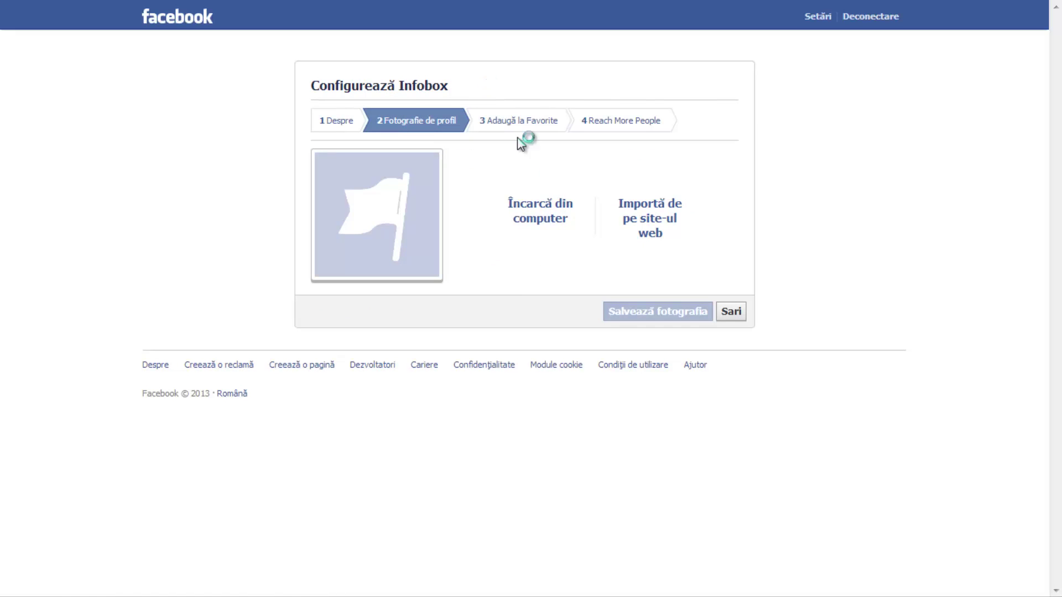
left_click_drag(383, 121, 457, 124)
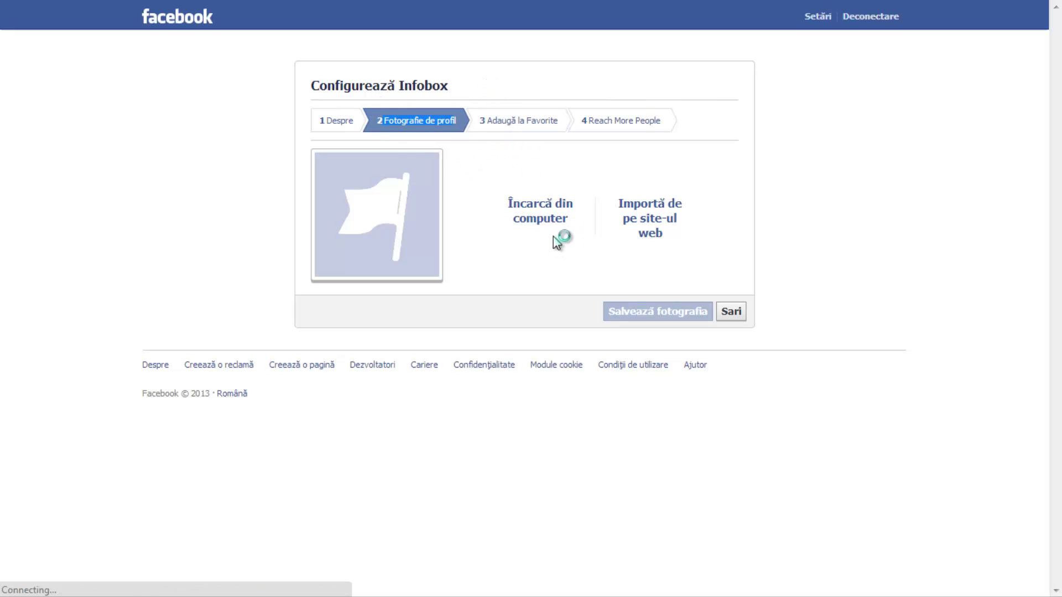
left_click(547, 221)
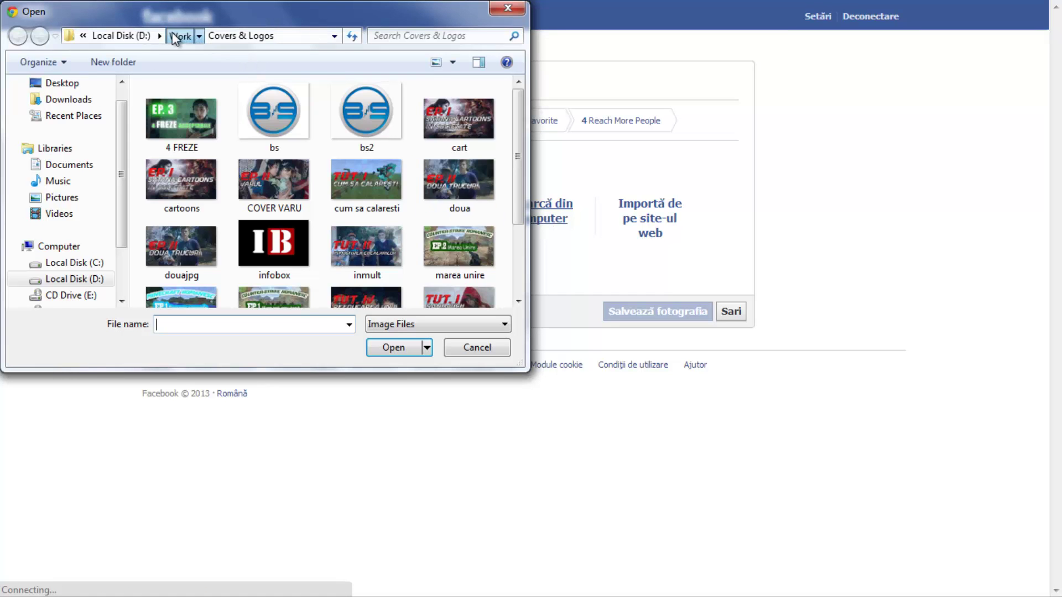
left_click(179, 35)
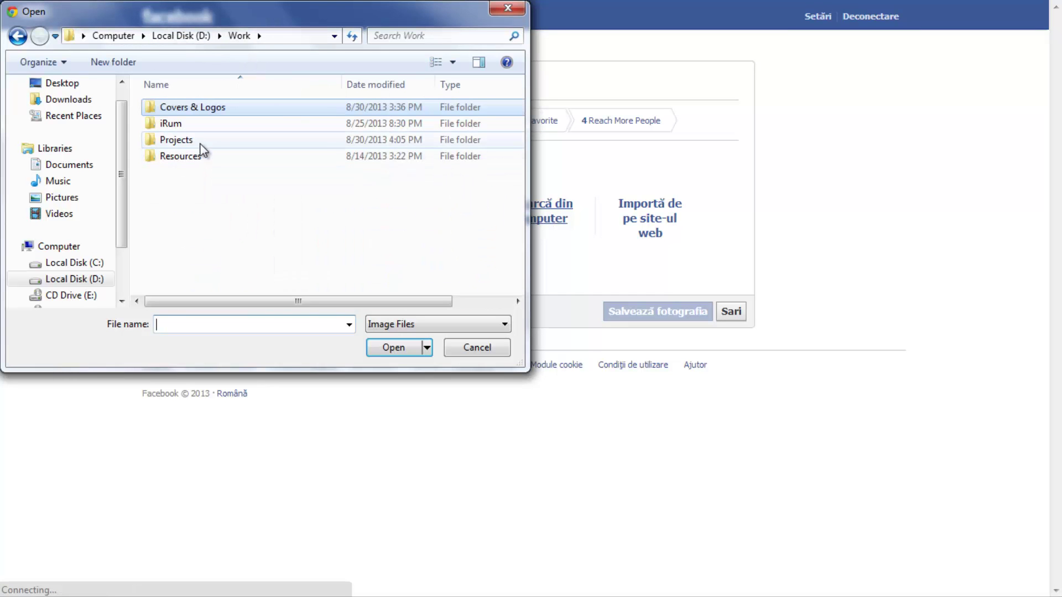
double_click(198, 141)
double_click(240, 175)
double_click(204, 139)
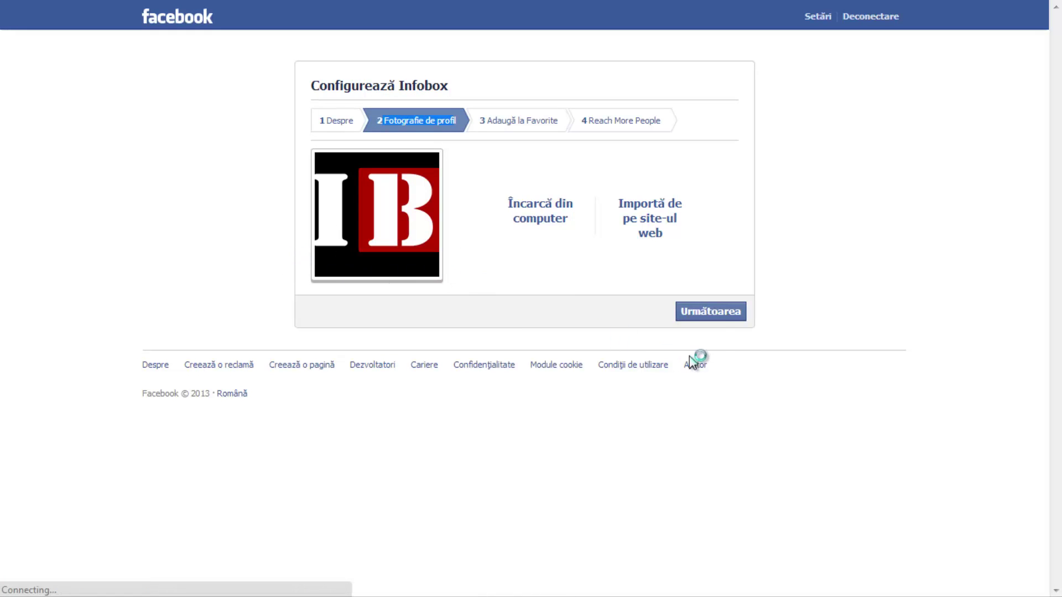
left_click(701, 318)
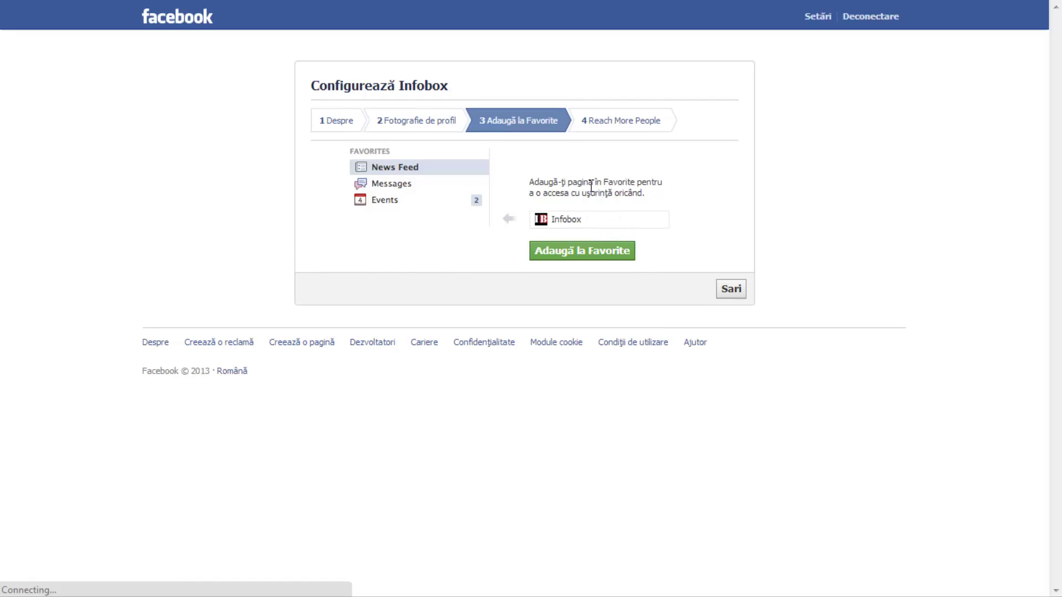
Add Infobox to Favorites and skip the Reach More People payment step.
left_click(584, 253)
left_click(707, 292)
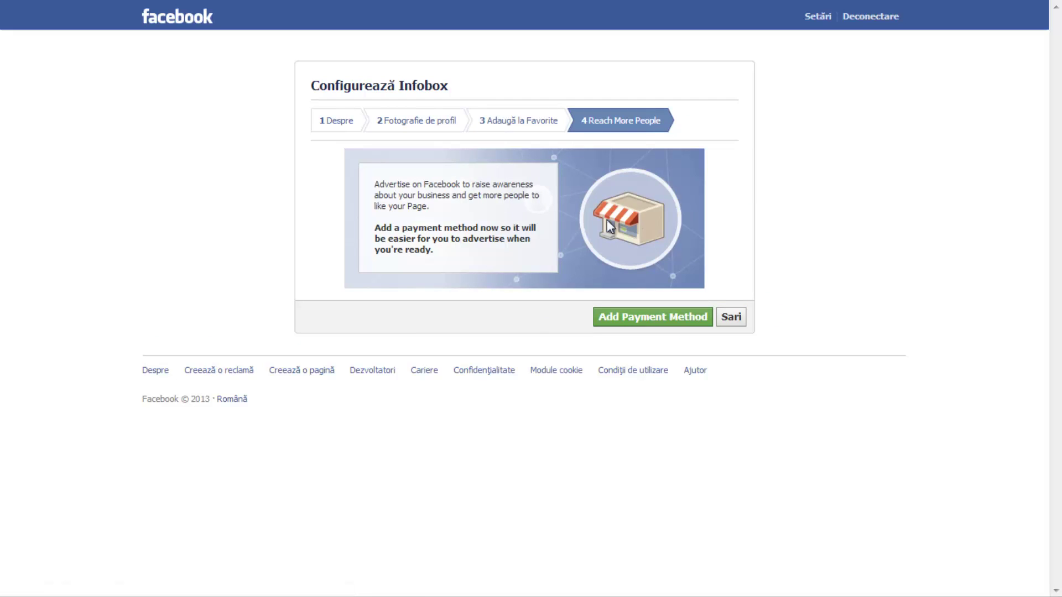
left_click(733, 319)
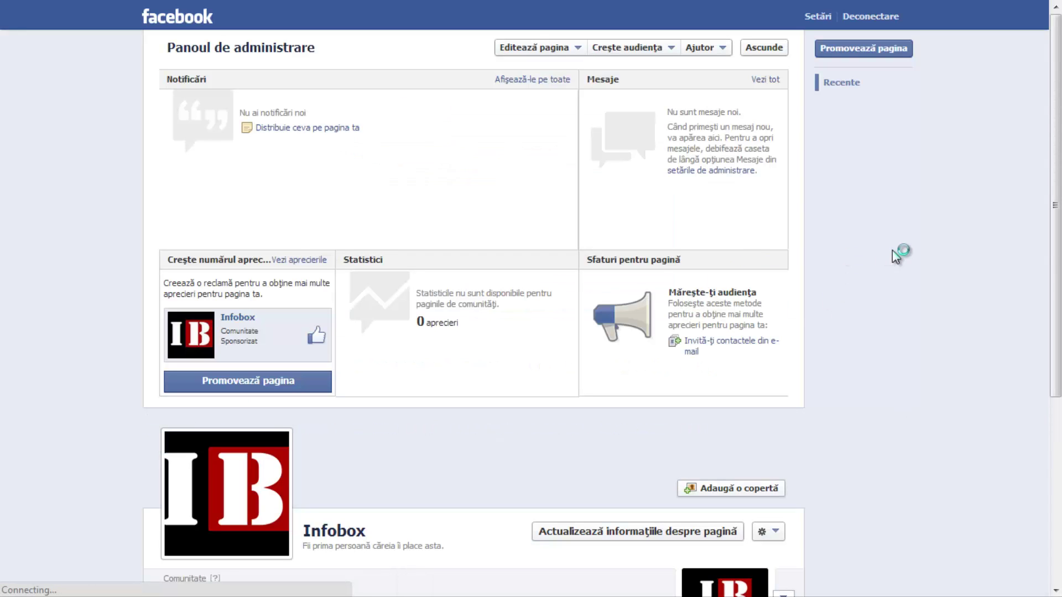
Bring up the cover-photo guidelines from the Infobox page header.
scroll(893, 250, "down", 4)
scroll(946, 232, "up", 4)
scroll(943, 228, "down", 3)
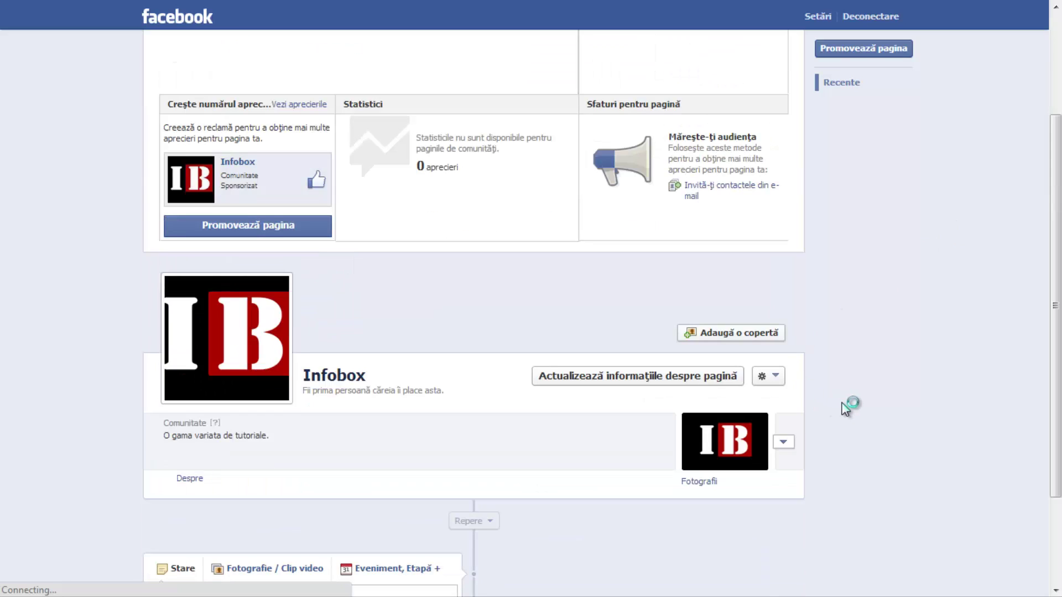
scroll(836, 403, "down", 3)
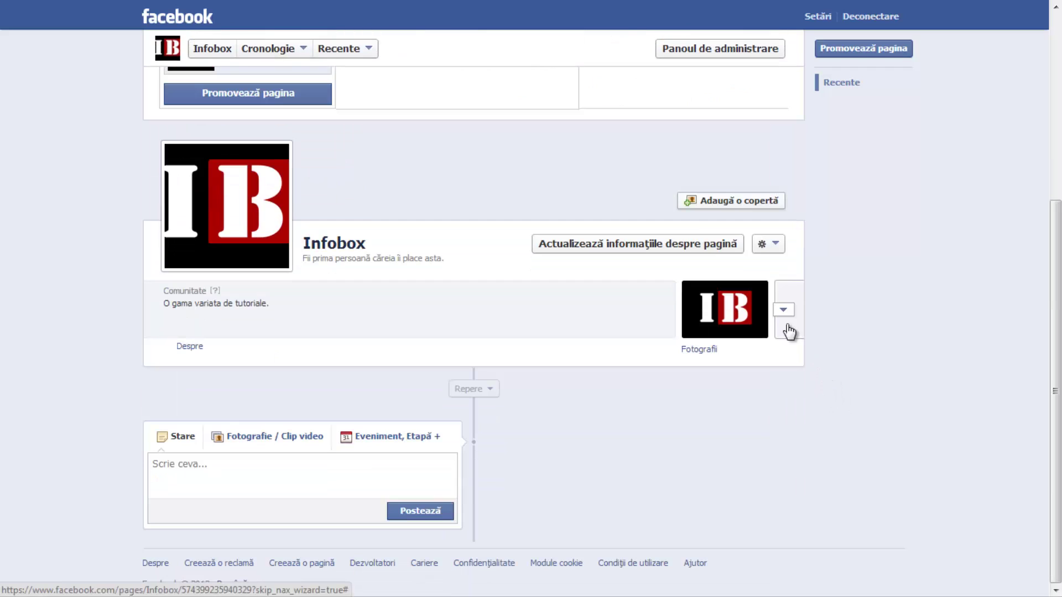
scroll(825, 349, "up", 4)
left_click(752, 443)
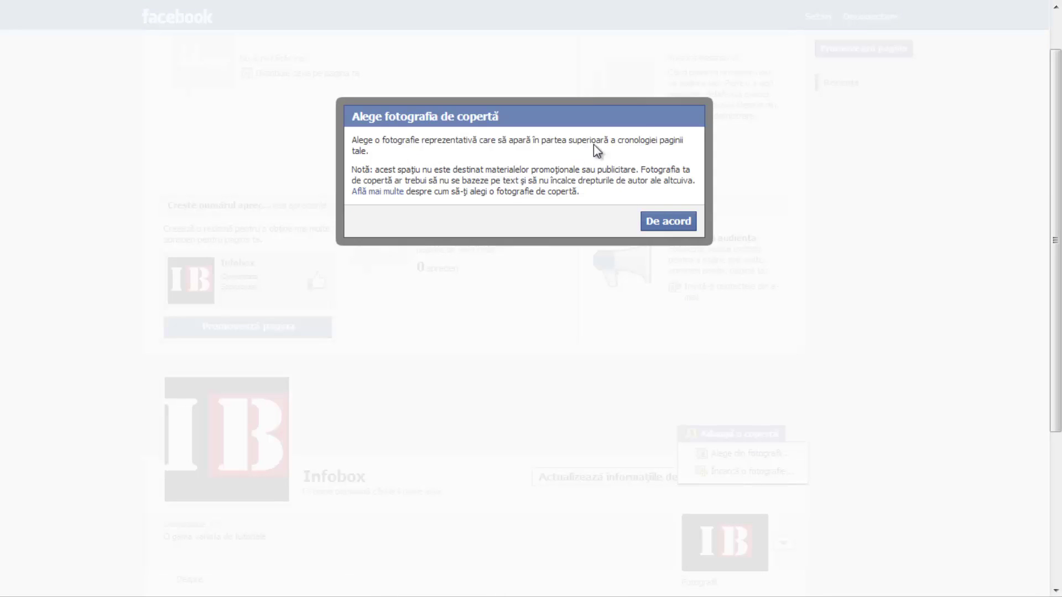
Accept the guidelines, upload the infobox image as the cover, and save it.
left_click(678, 221)
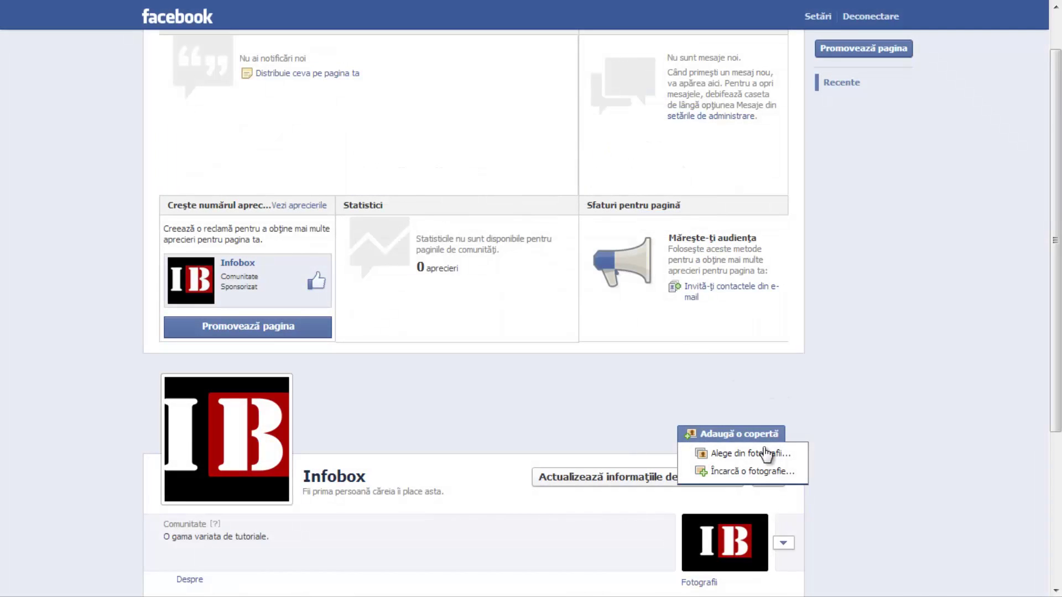
left_click(744, 472)
double_click(221, 111)
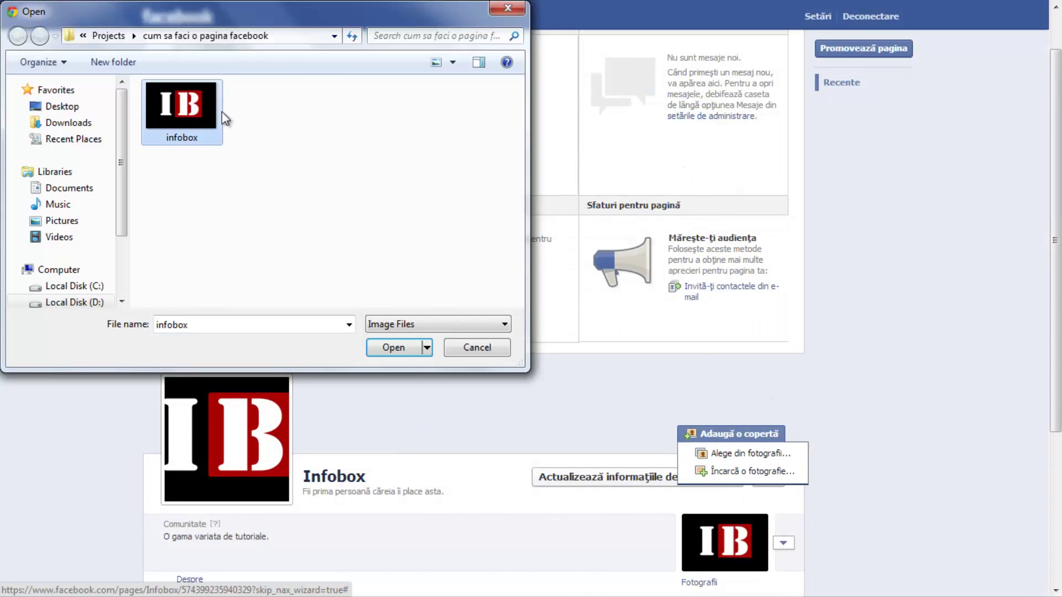
scroll(1013, 383, "down", 4)
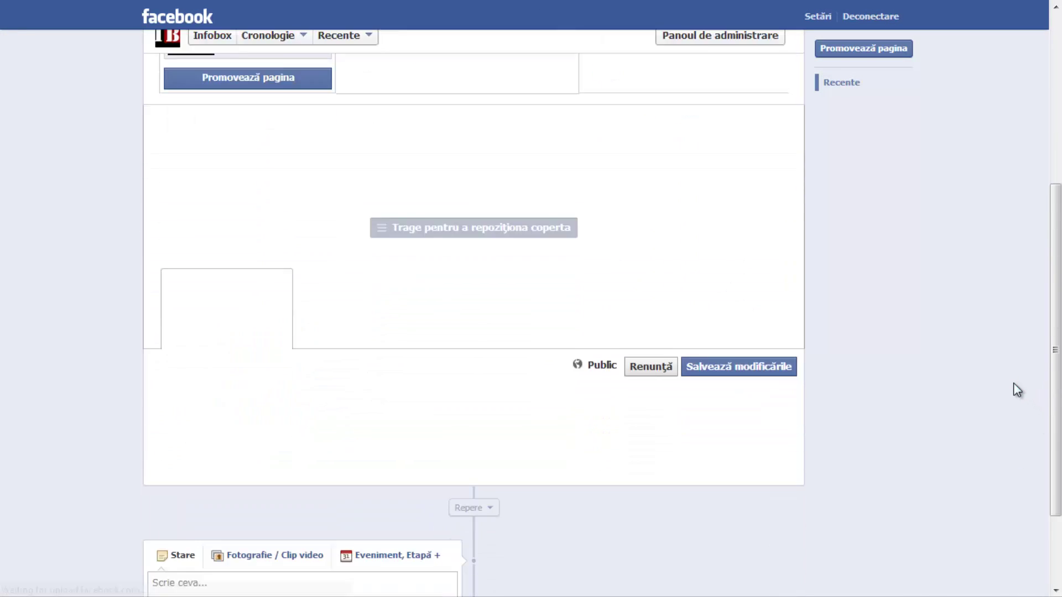
scroll(948, 327, "up", 1)
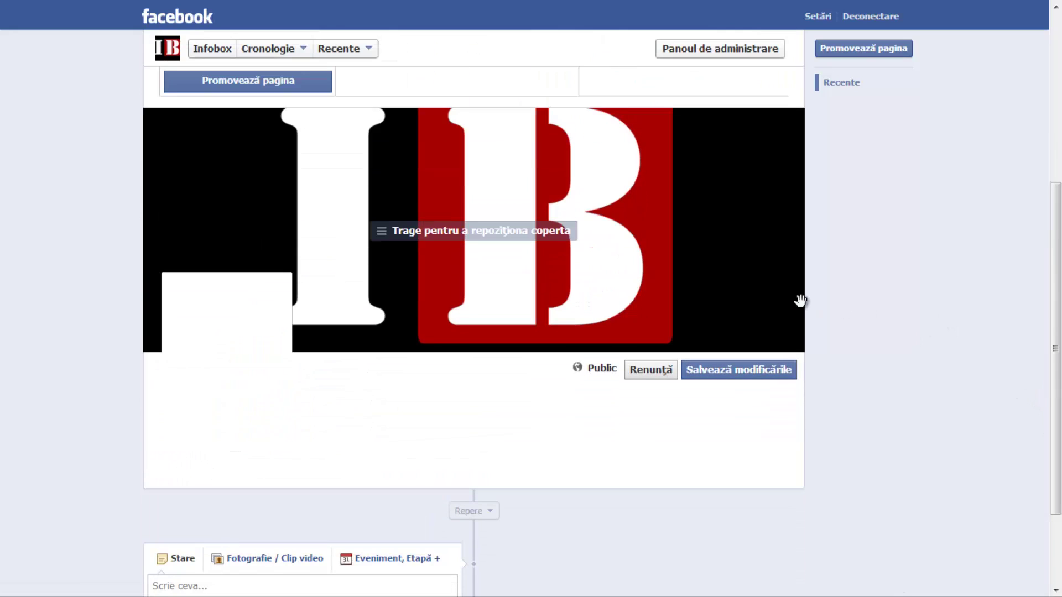
left_click(725, 374)
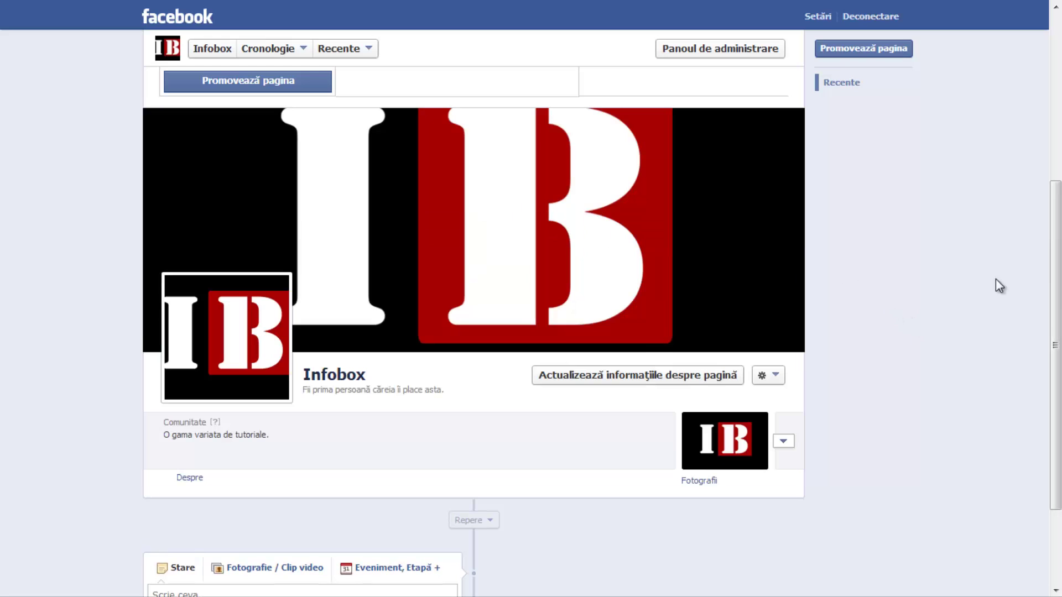
scroll(884, 317, "down", 2)
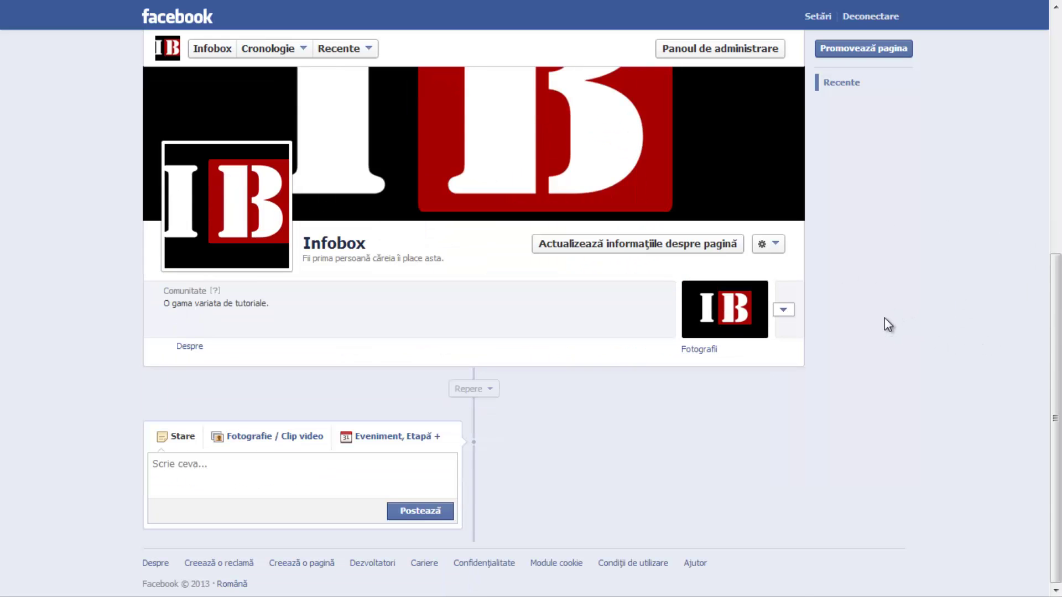
scroll(887, 213, "up", 1)
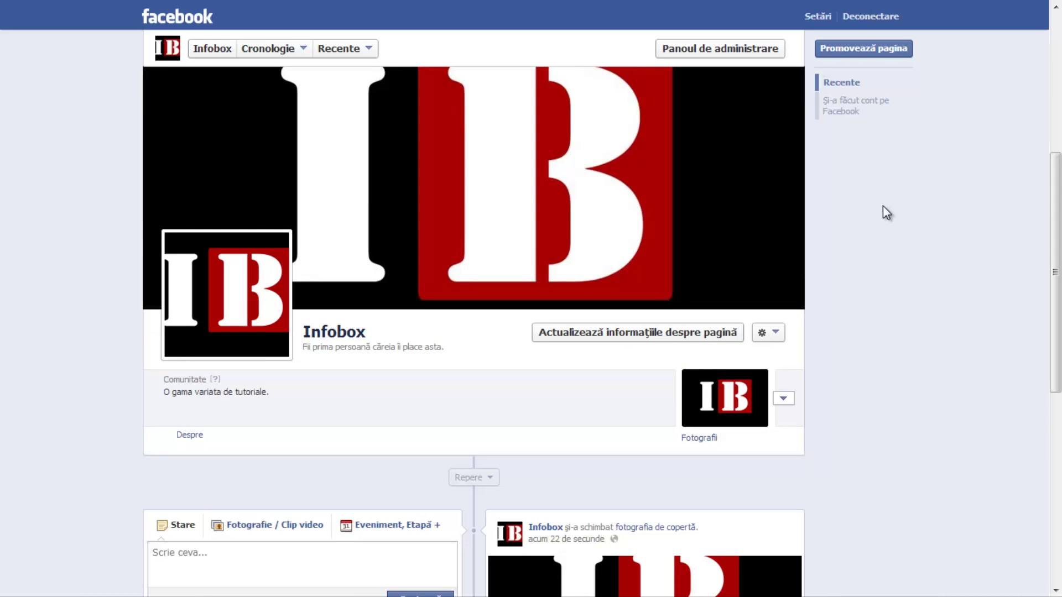
scroll(902, 222, "down", 2)
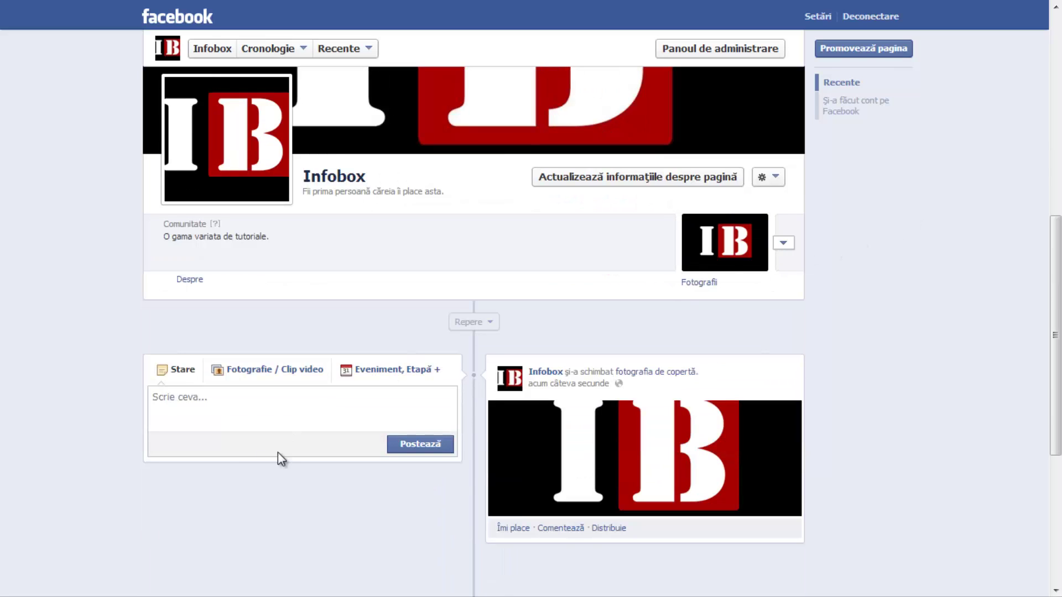
Post the status 'Ion' to the Infobox timeline.
left_click(197, 416)
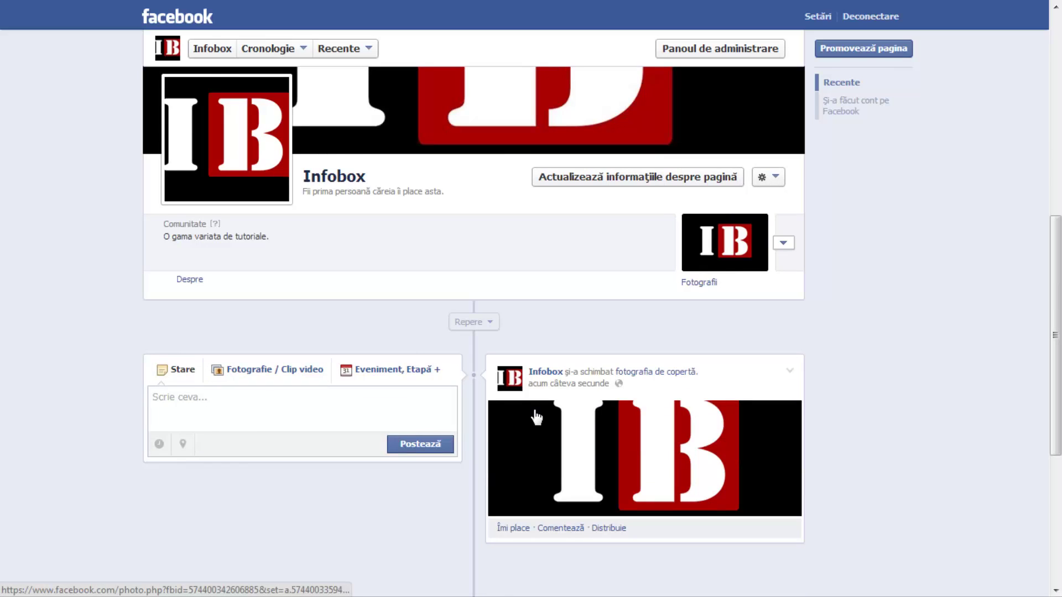
type("Ion... etc...")
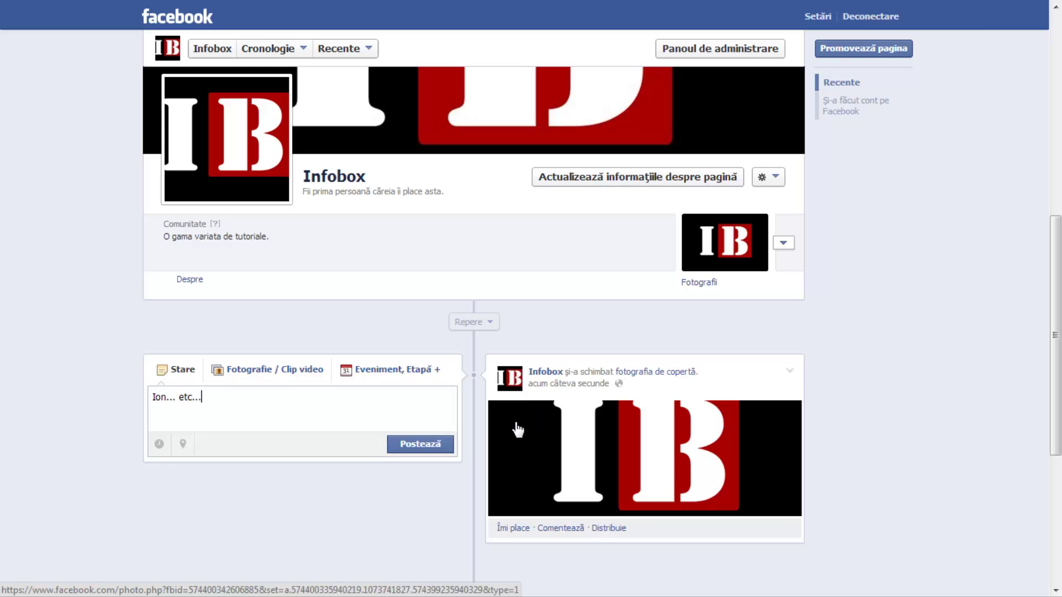
left_click(434, 445)
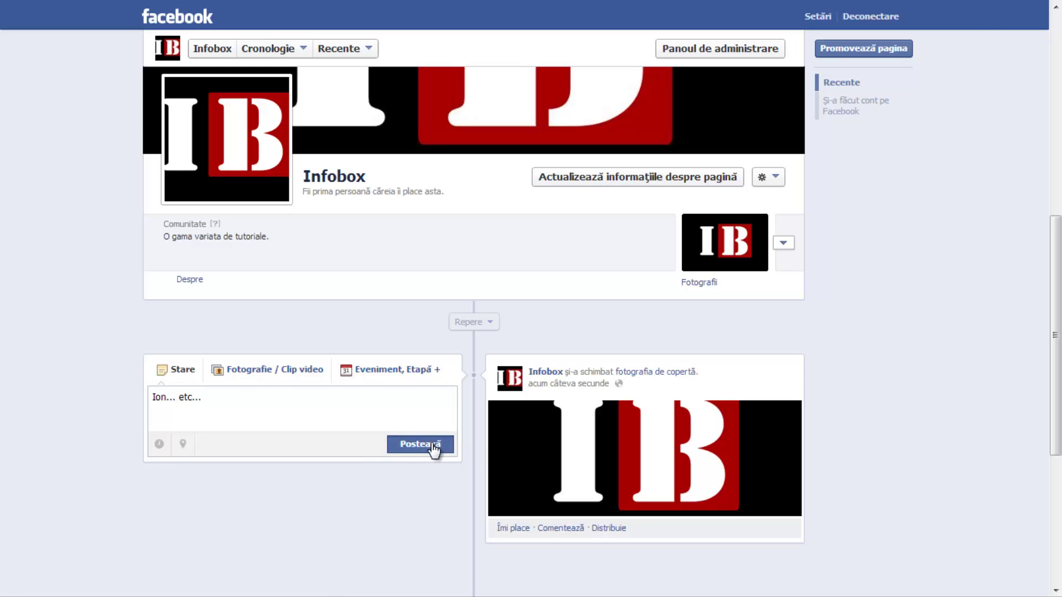
Browse the Photo/Video and Event/Milestone composer options, then return to Status.
scroll(744, 359, "down", 1)
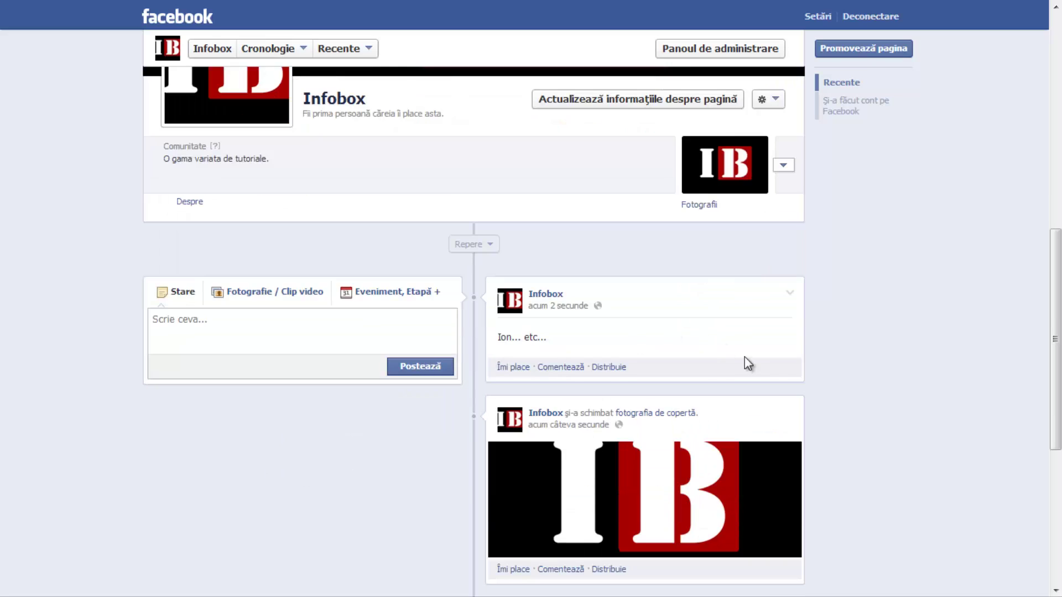
left_click_drag(566, 342, 505, 337)
left_click(531, 288)
left_click(299, 291)
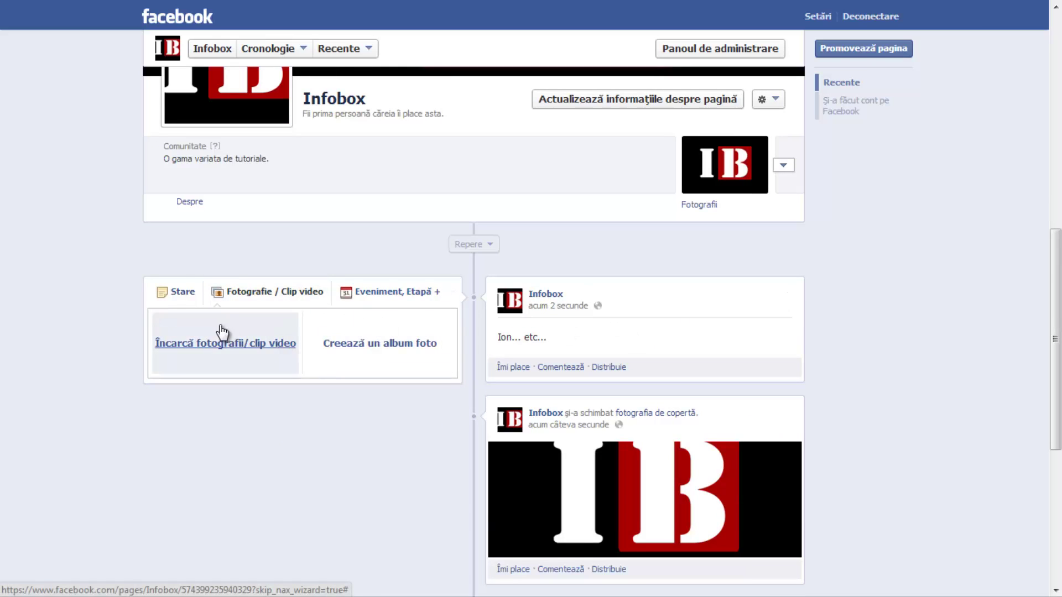
left_click(383, 298)
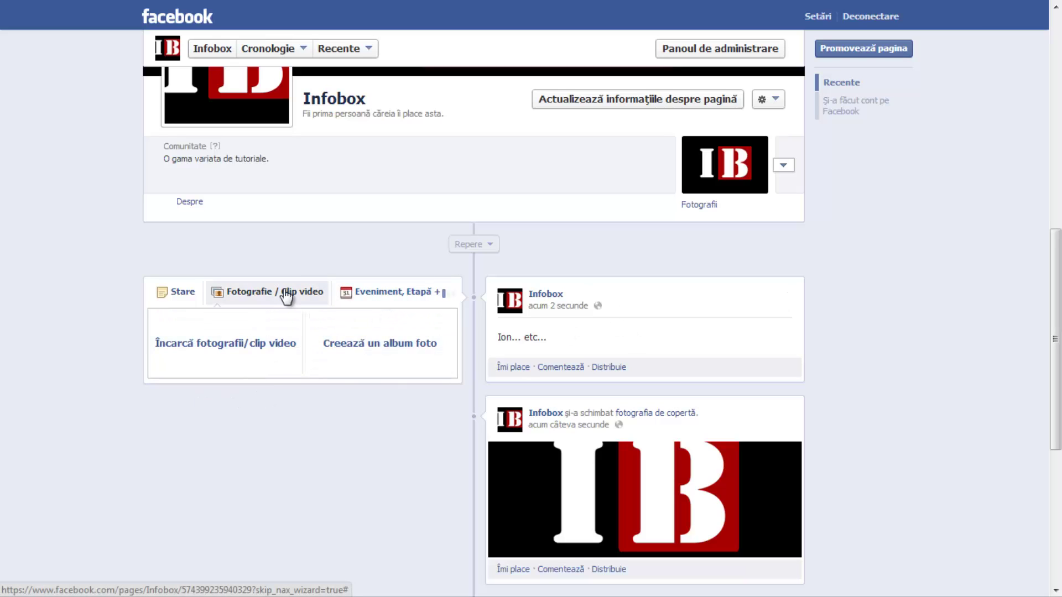
left_click(187, 294)
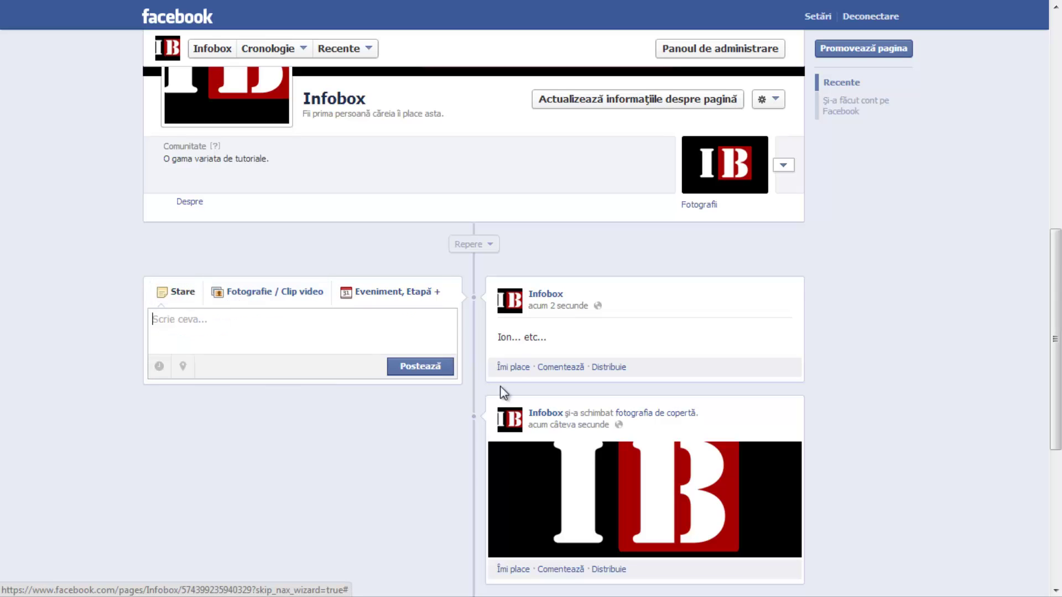
scroll(858, 281, "up", 5)
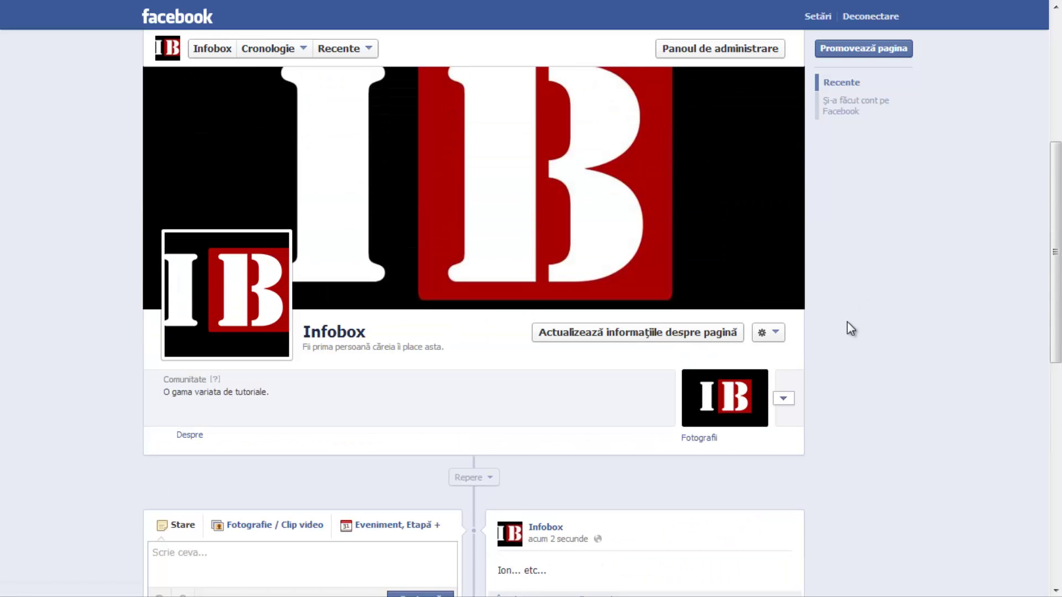
scroll(860, 337, "down", 3)
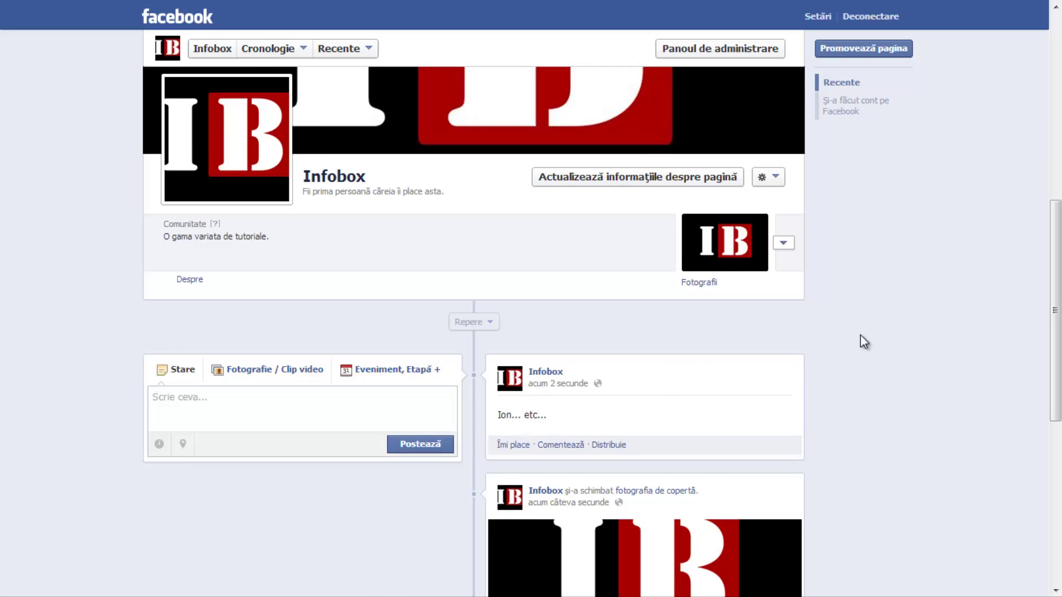